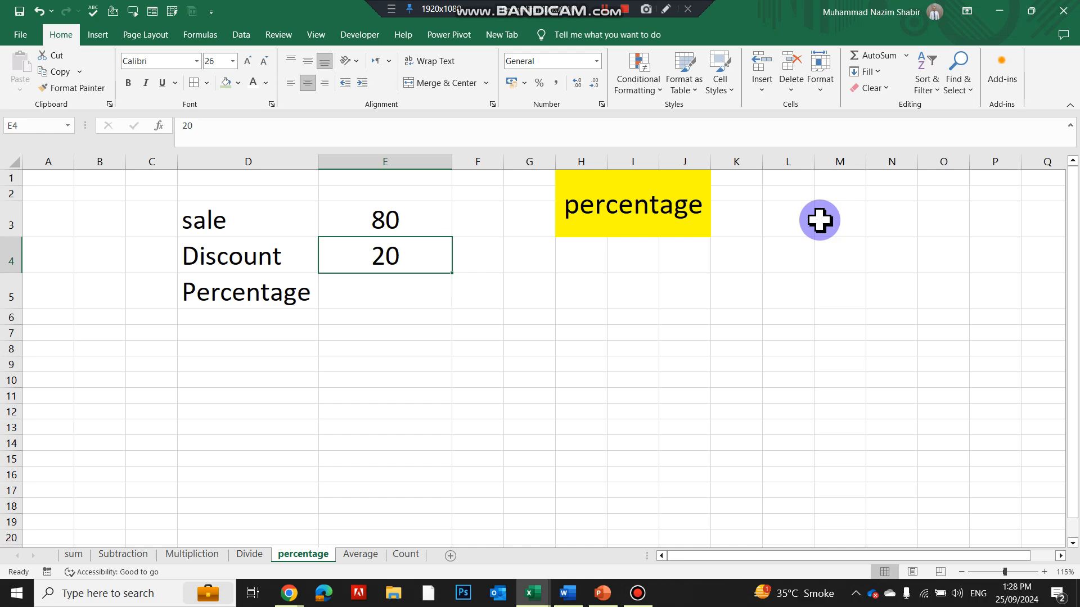
Step: Look through the worksheets as far as Count and return to the sum sheet
key("ctrl+Page_Down")
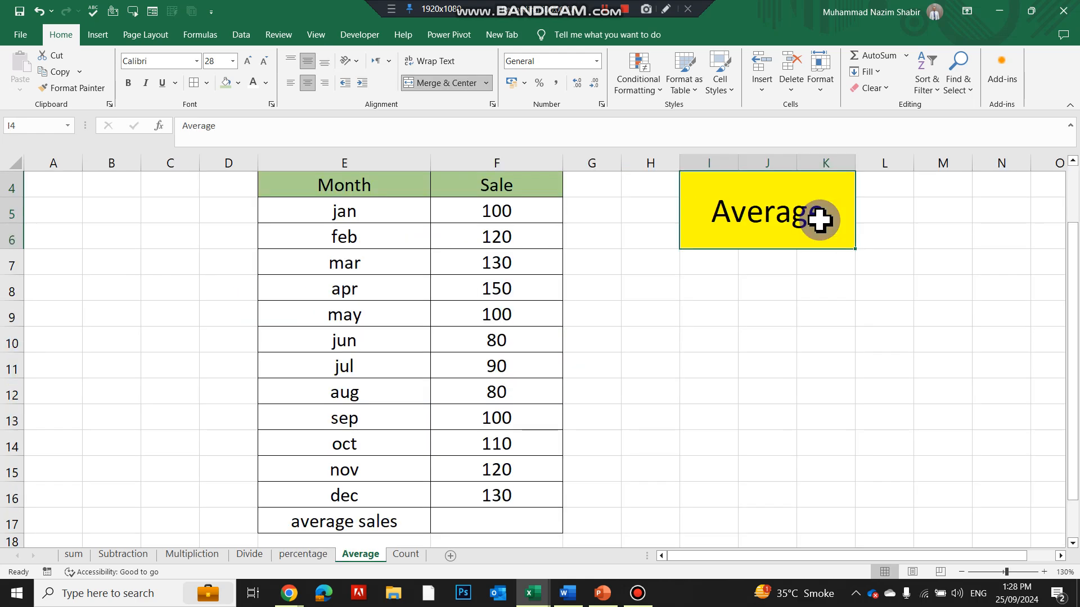
key("ctrl+Page_Down")
key("ctrl+Page_Up")
key("ctrl+Page_Up")
key("ctrl+Page_Up")
key("ctrl+Page_Up")
key("ctrl+Page_Up")
key("ctrl+Page_Up")
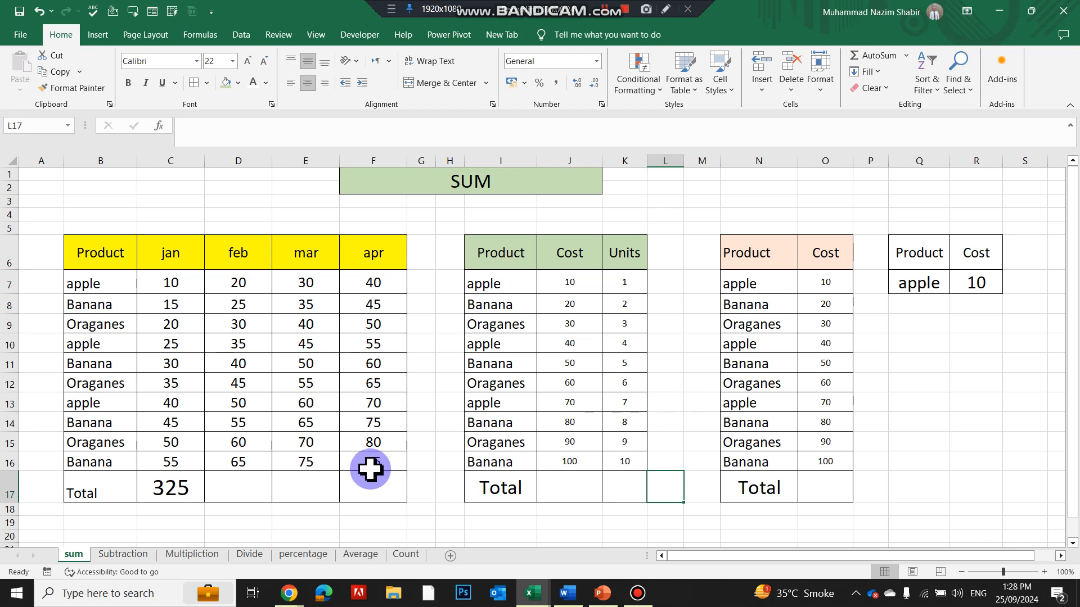
Step: Replace the jan total in C17 with the formula =SUM(C7:C16)
left_click(190, 487)
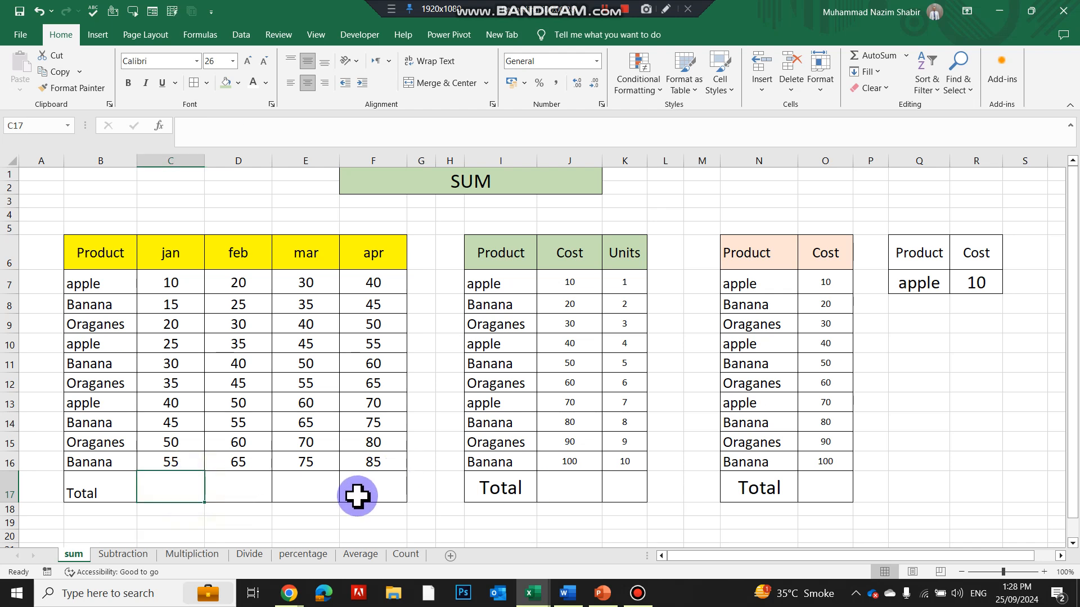
type("=")
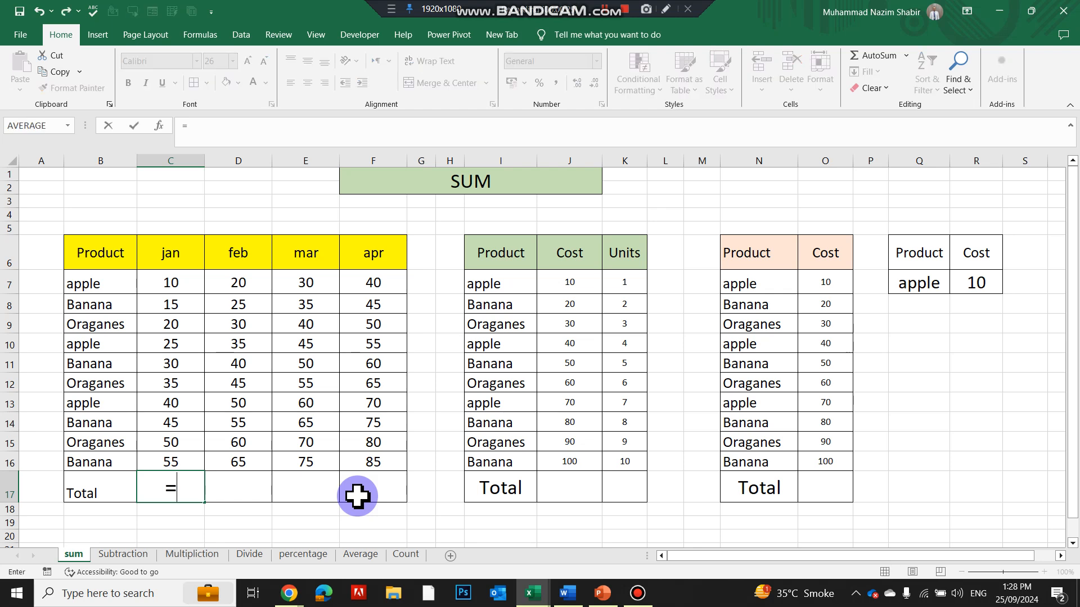
type("sum")
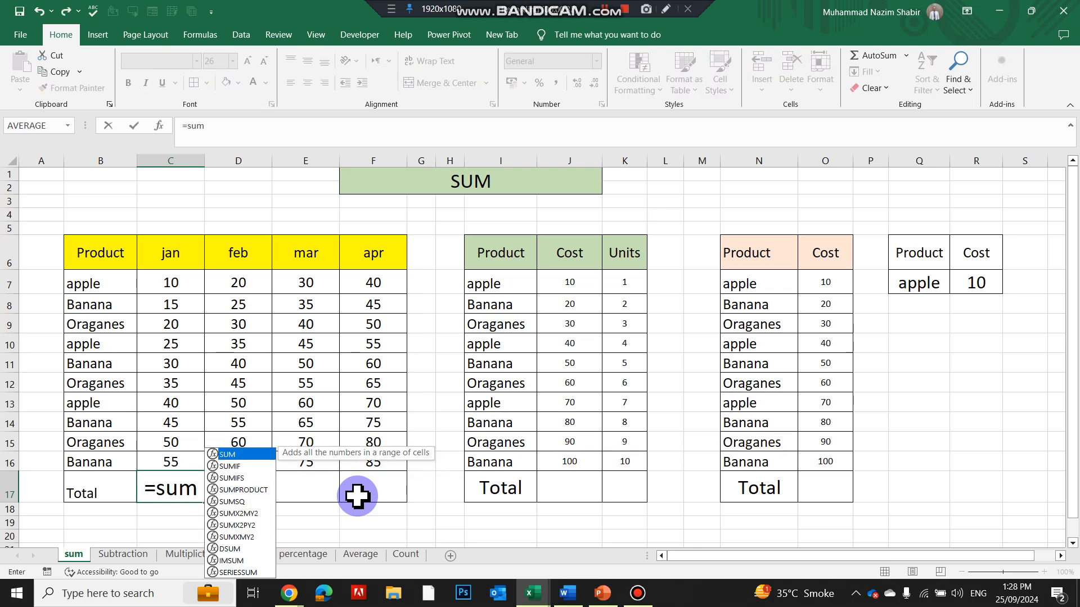
key("Tab")
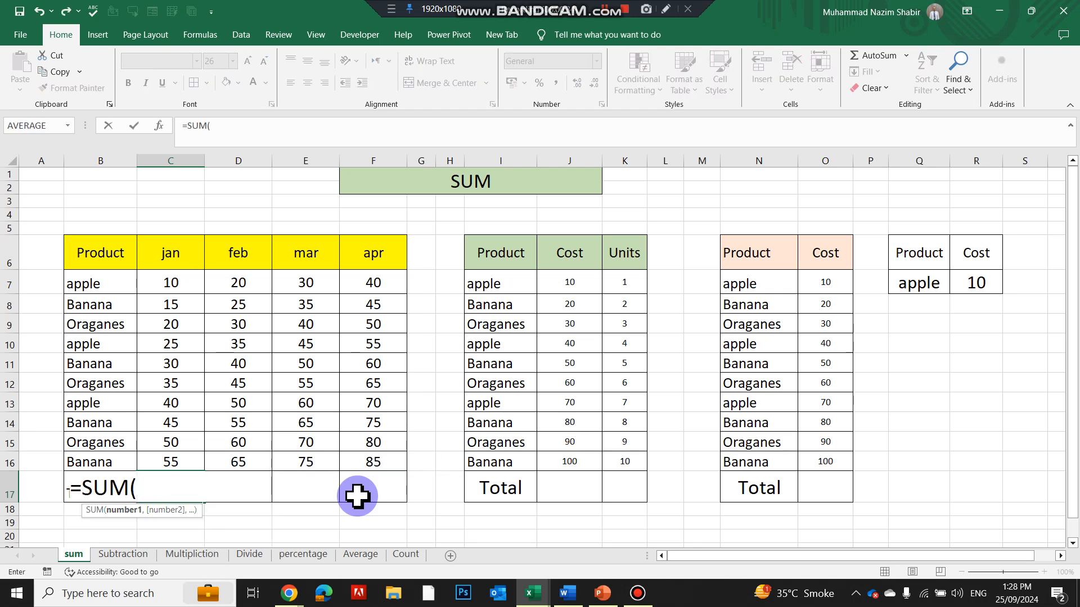
left_click_drag(191, 460, 179, 290)
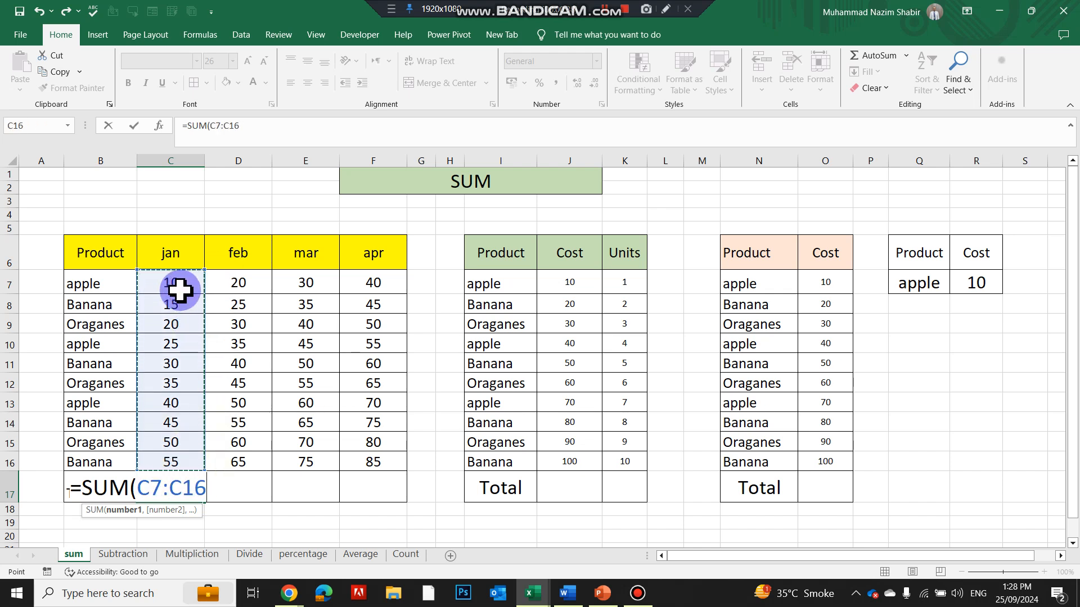
key("Return")
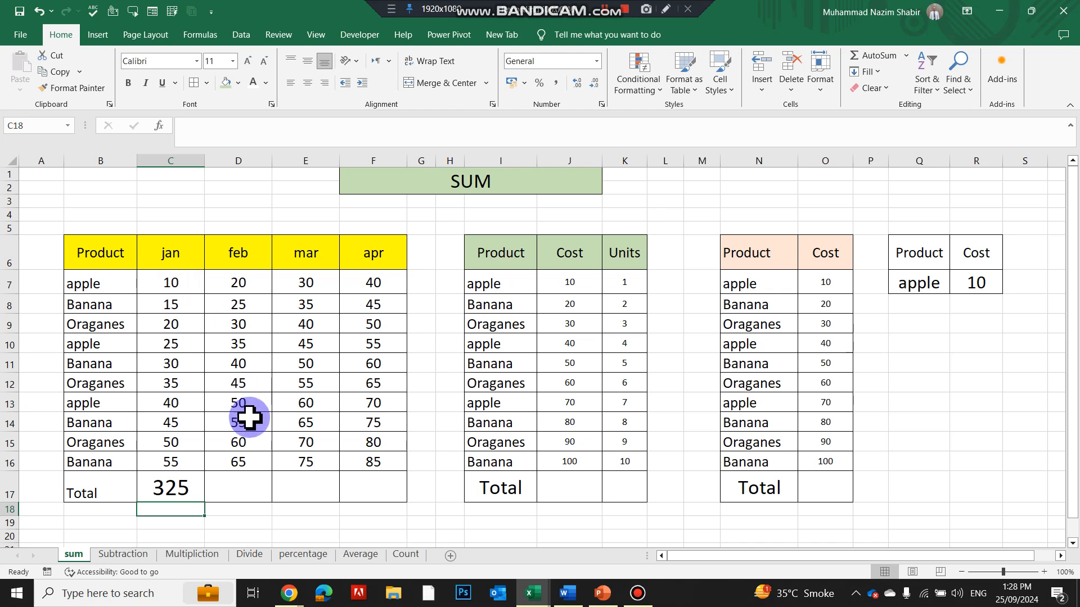
Step: Copy the jan total formula into the feb total cell D17, and fill the total cells C17:F17 with light green
left_click(189, 487)
left_click_drag(170, 288, 191, 461)
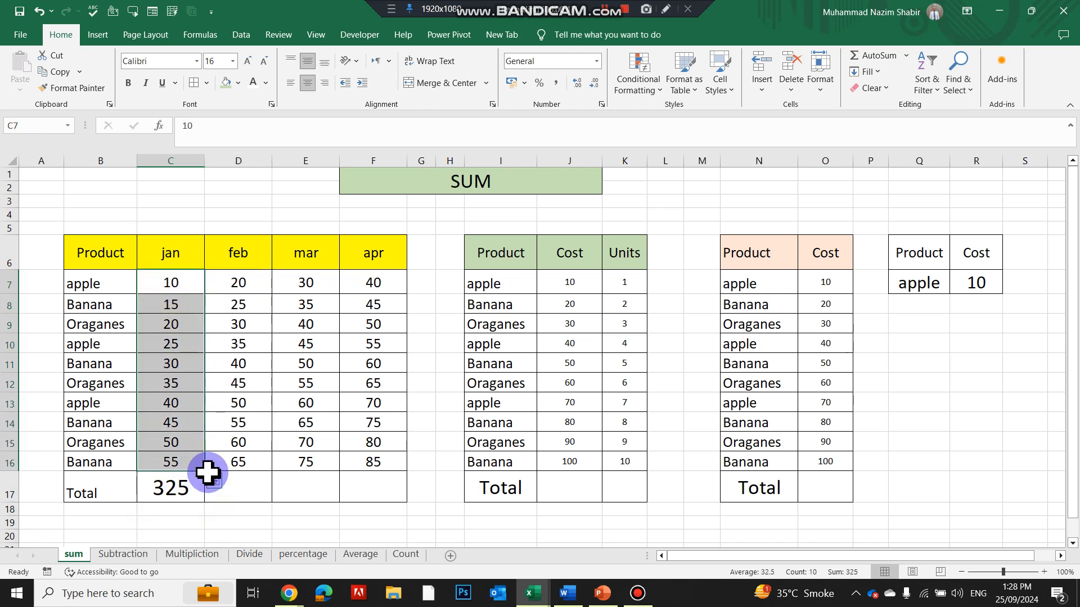
left_click(189, 489)
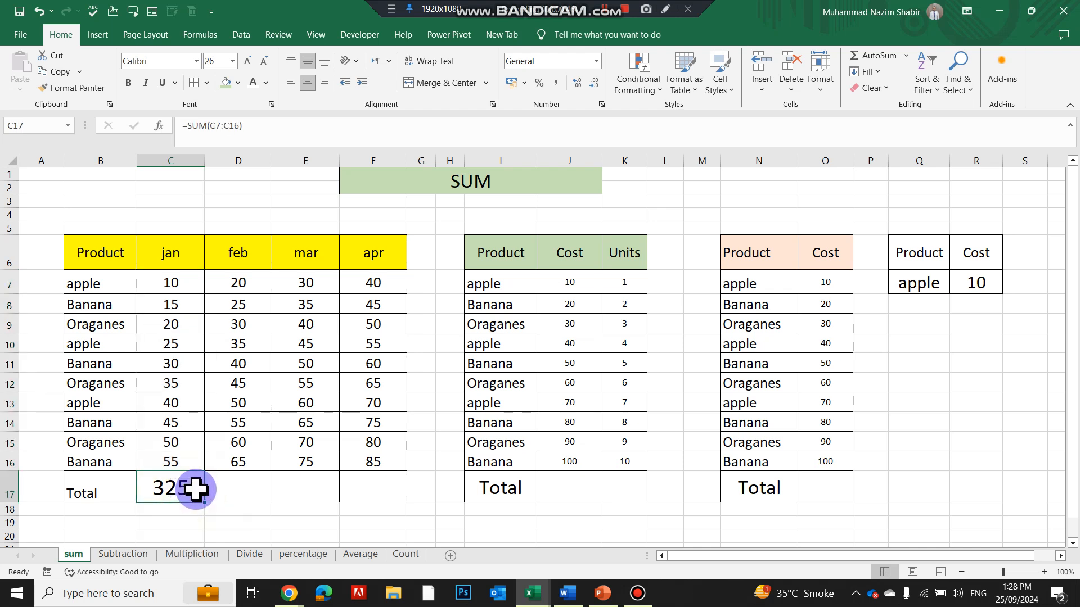
key("ctrl+c")
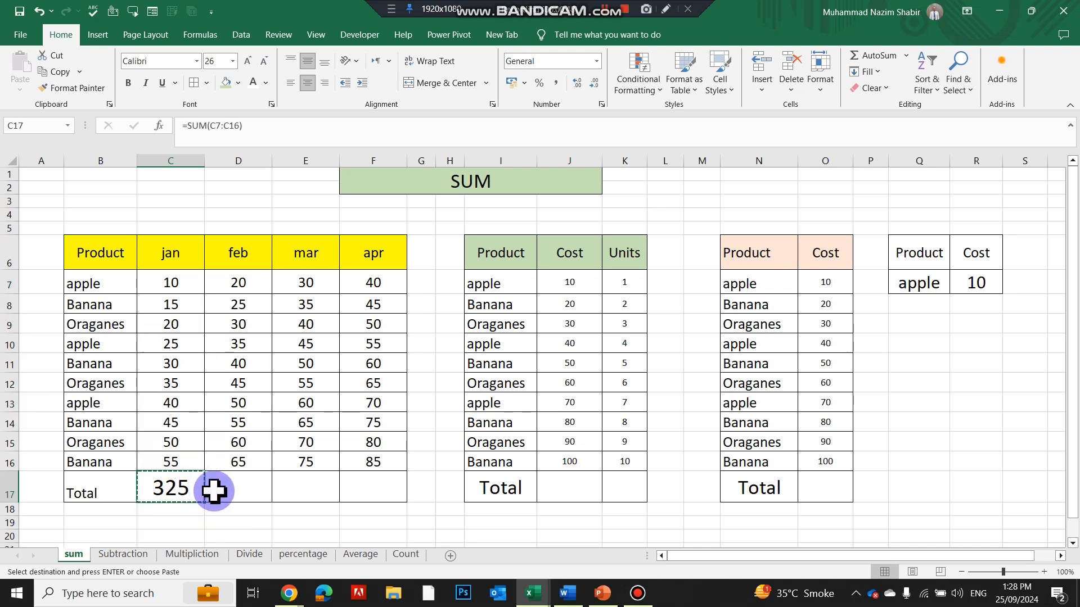
left_click(235, 487)
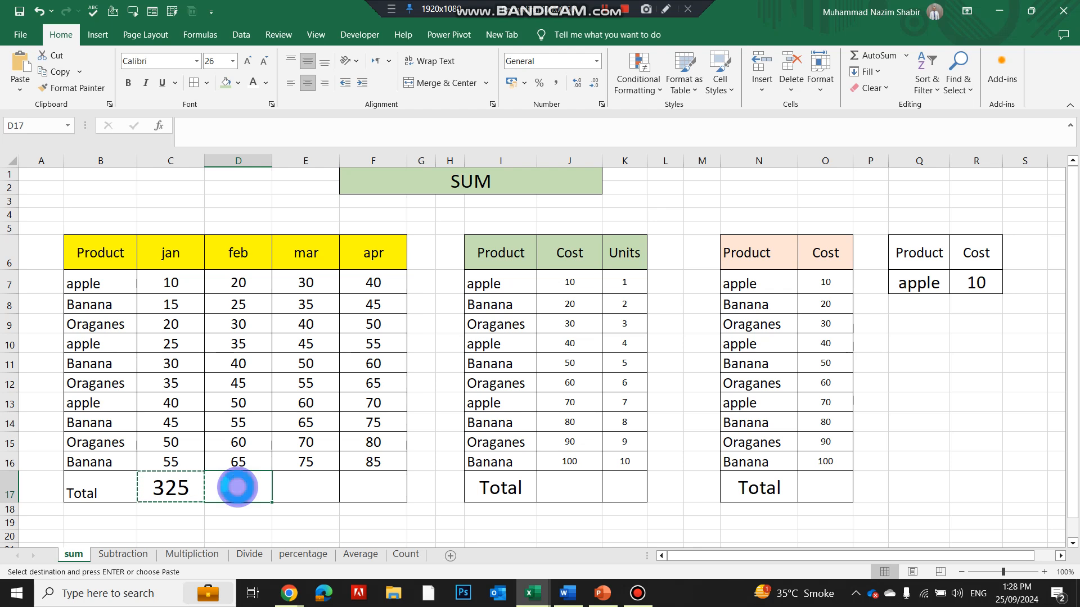
key("ctrl+v")
left_click_drag(243, 289, 362, 491)
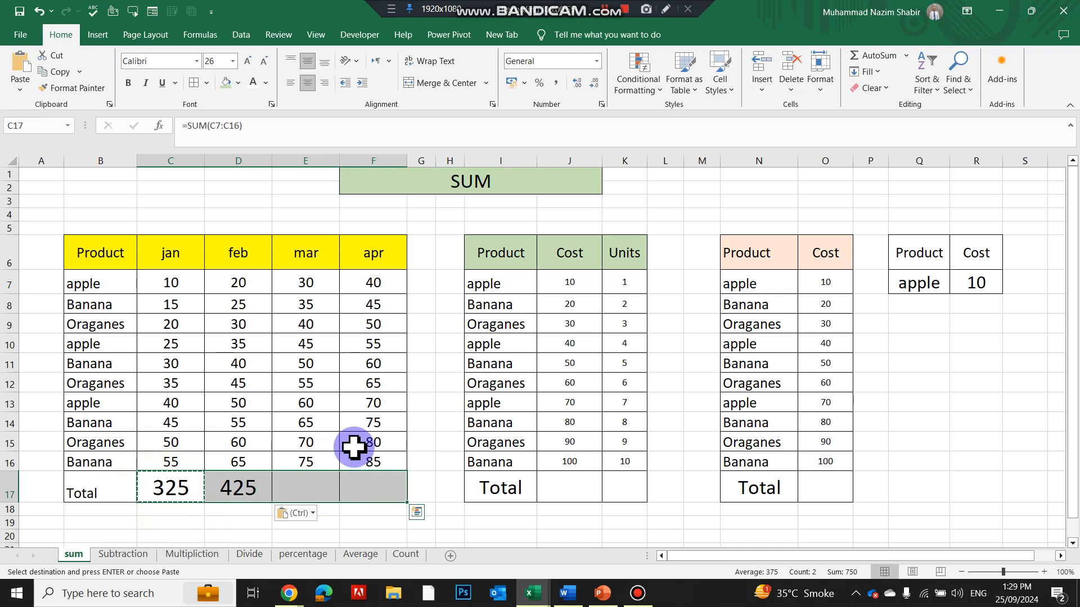
left_click(226, 84)
Step: Total the mar column in E17 with AutoSum over E7:E16
left_click(307, 497)
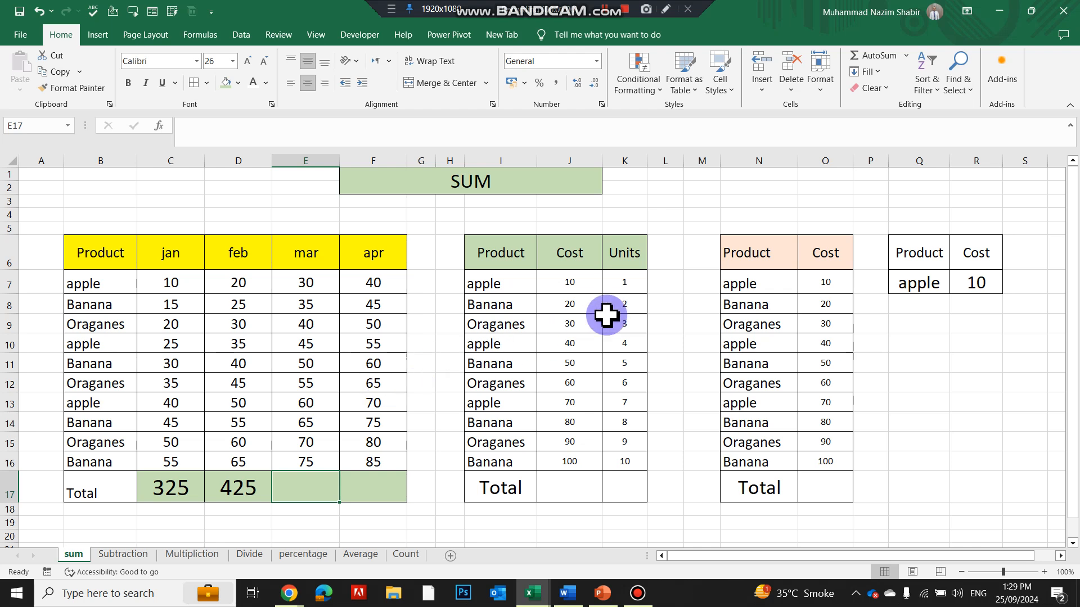
left_click(906, 56)
left_click(885, 76)
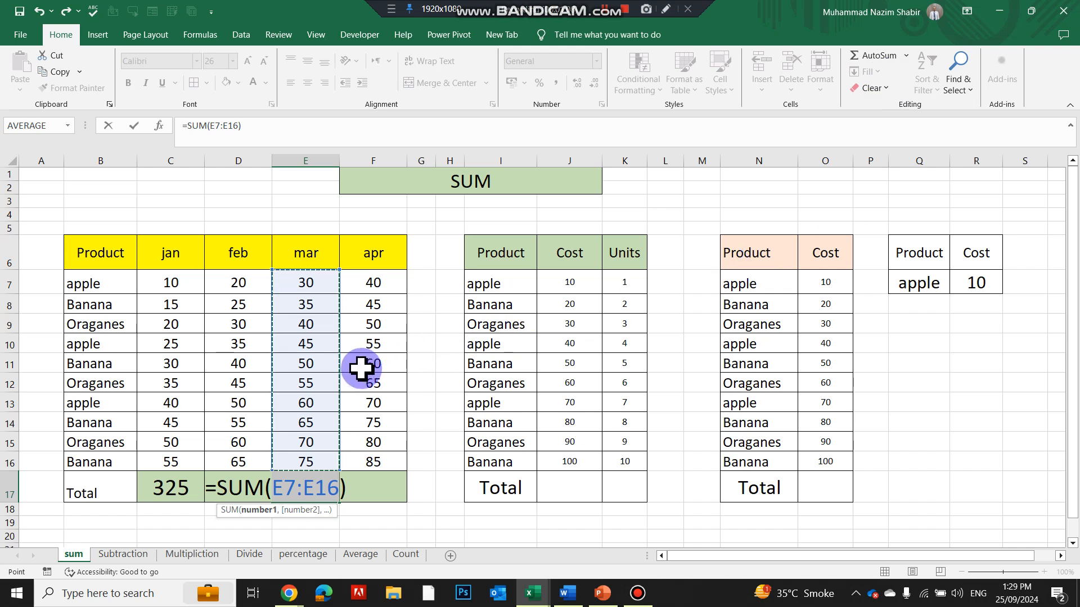
key("Return")
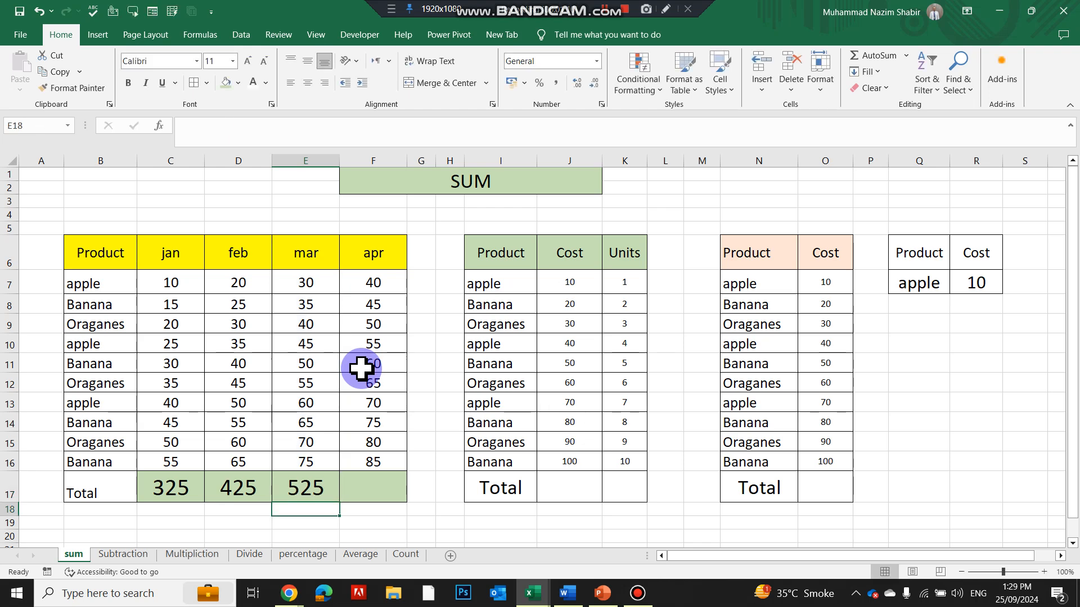
Step: Total the apr column in F17 by adding the cells individually: =F7+F8+F9+F10+F11+F12+F13+F14+F15+F16
left_click(369, 488)
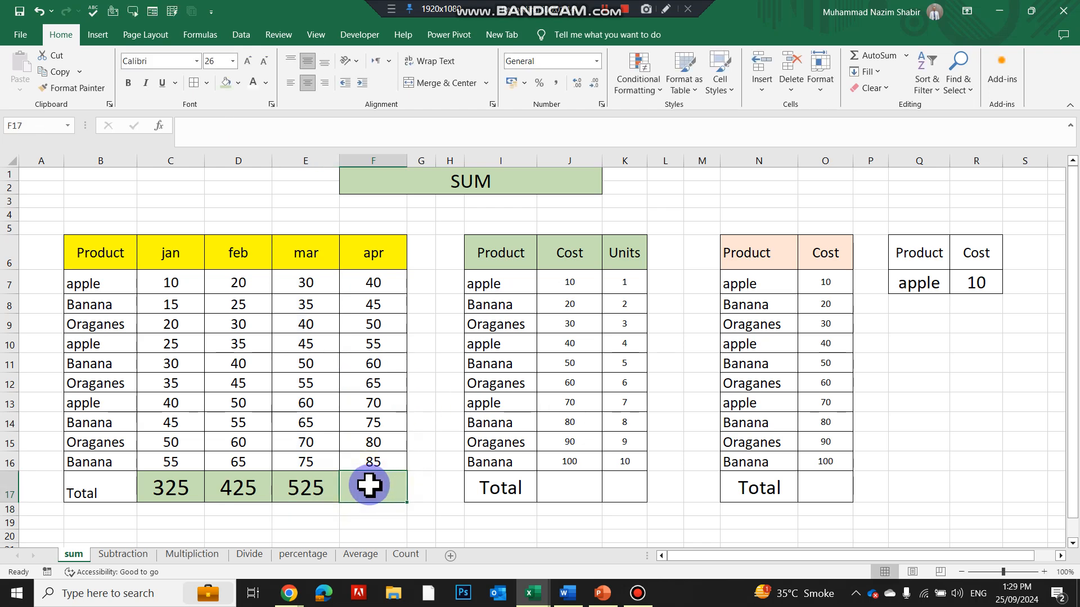
type("=")
left_click(386, 285)
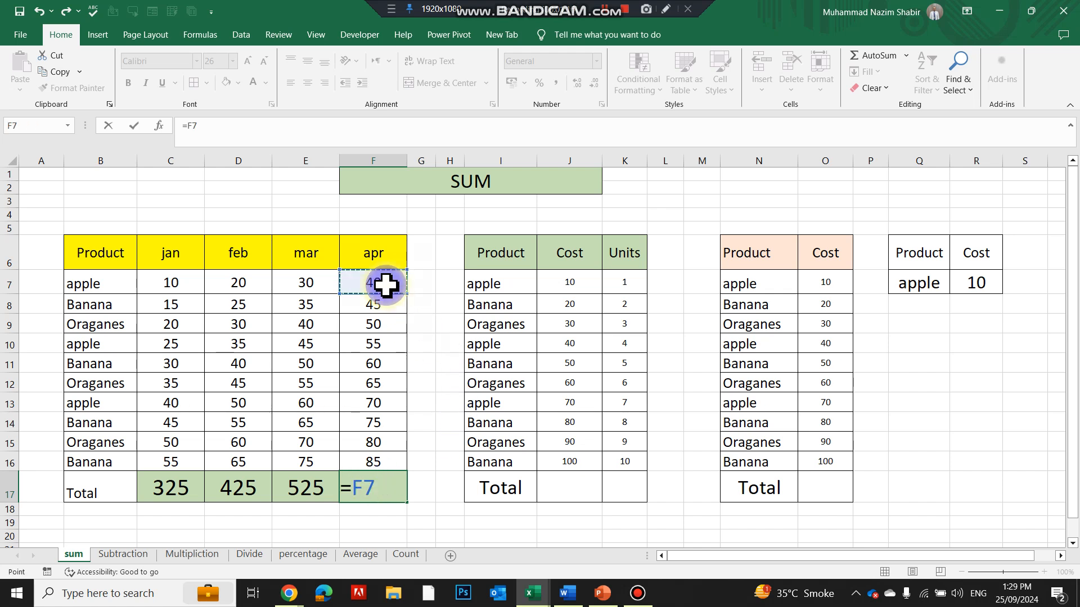
type("+")
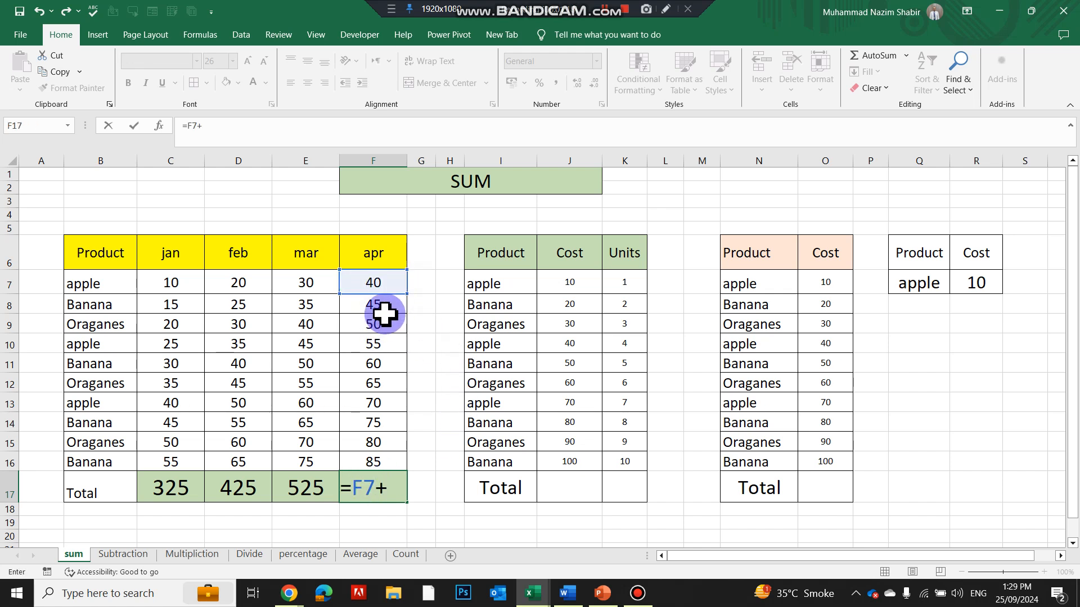
left_click(387, 304)
type("+")
left_click(366, 325)
type("+")
left_click(370, 344)
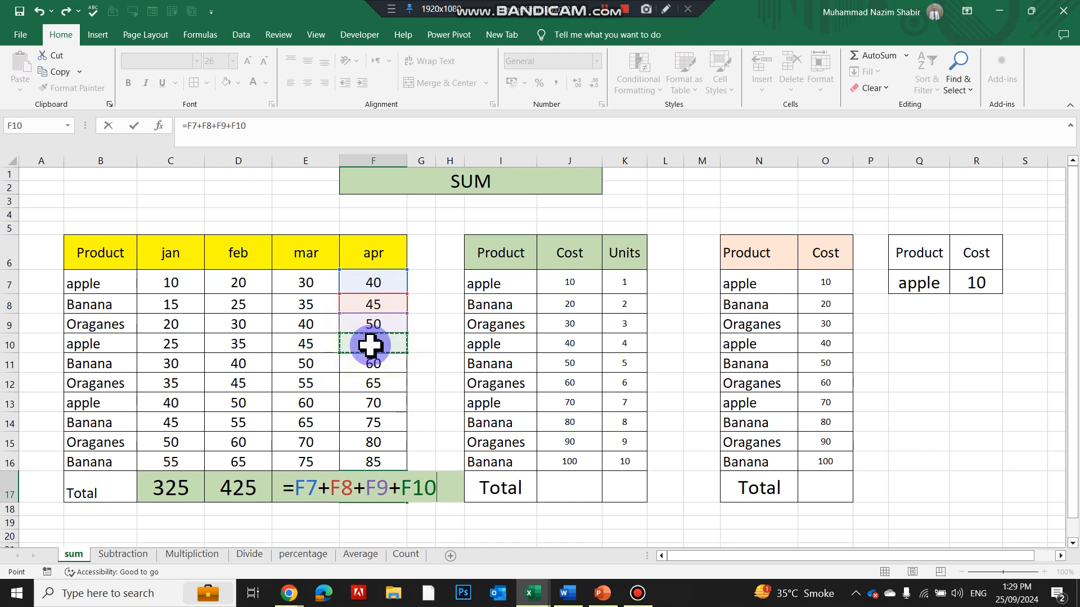
type("+")
left_click(360, 365)
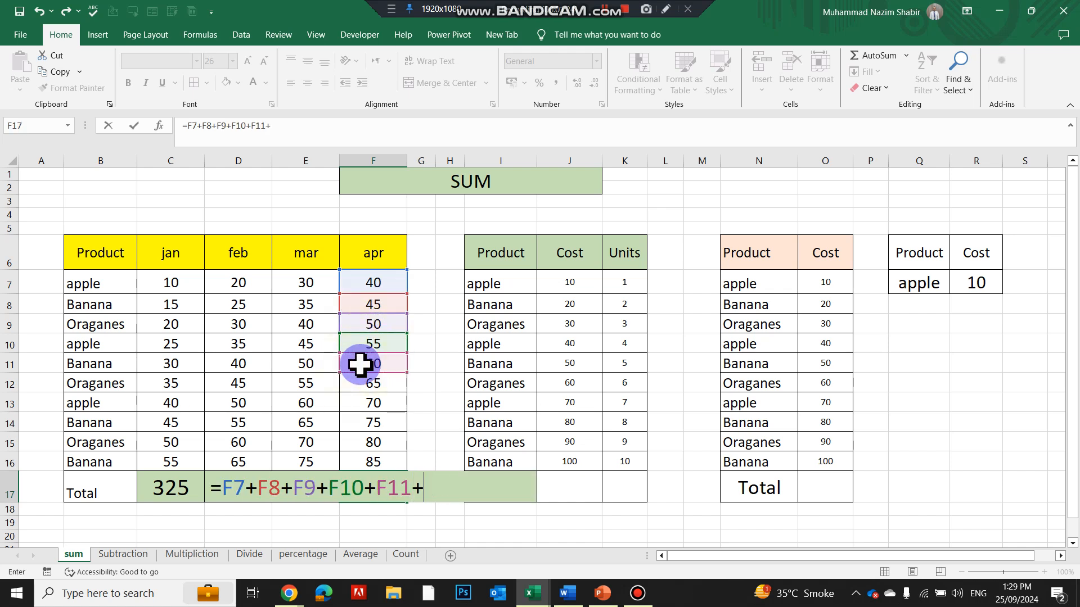
type("+")
left_click(363, 381)
type("+")
left_click(379, 400)
type("+")
left_click(379, 420)
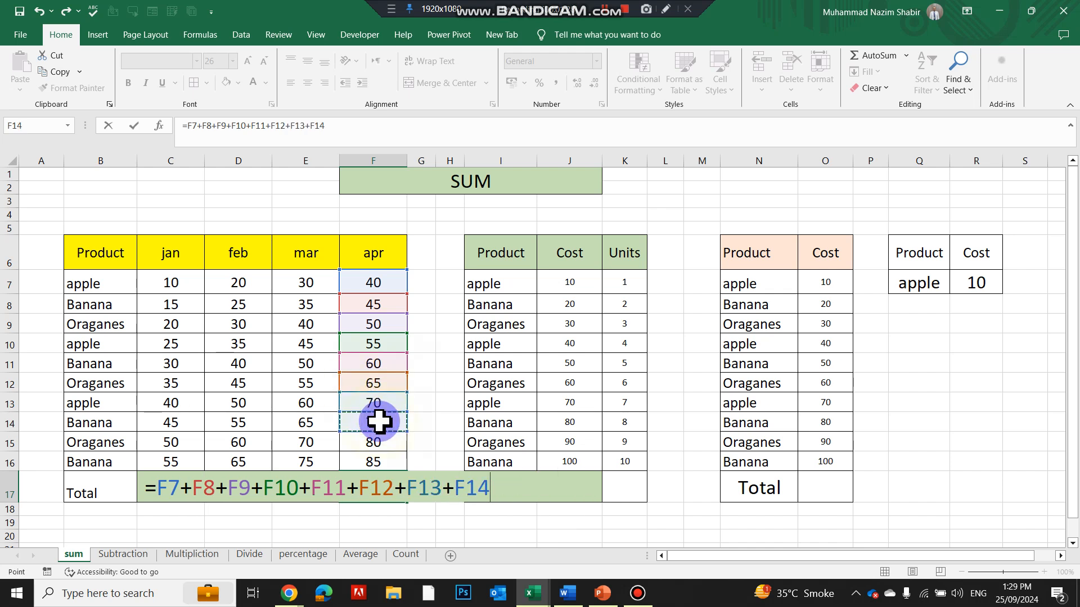
type("+")
left_click(379, 444)
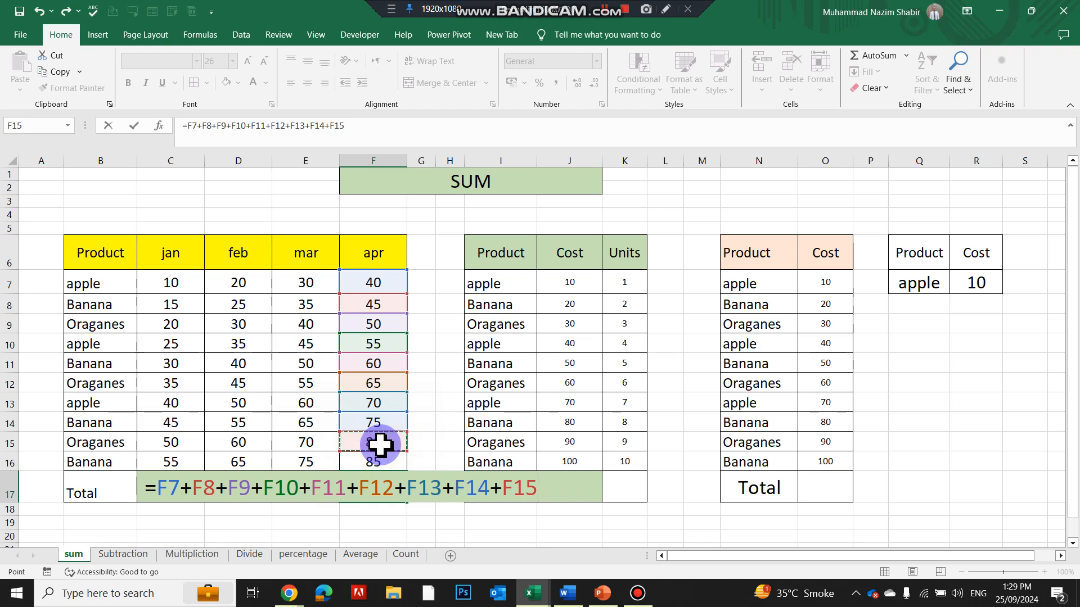
type("+")
left_click(383, 463)
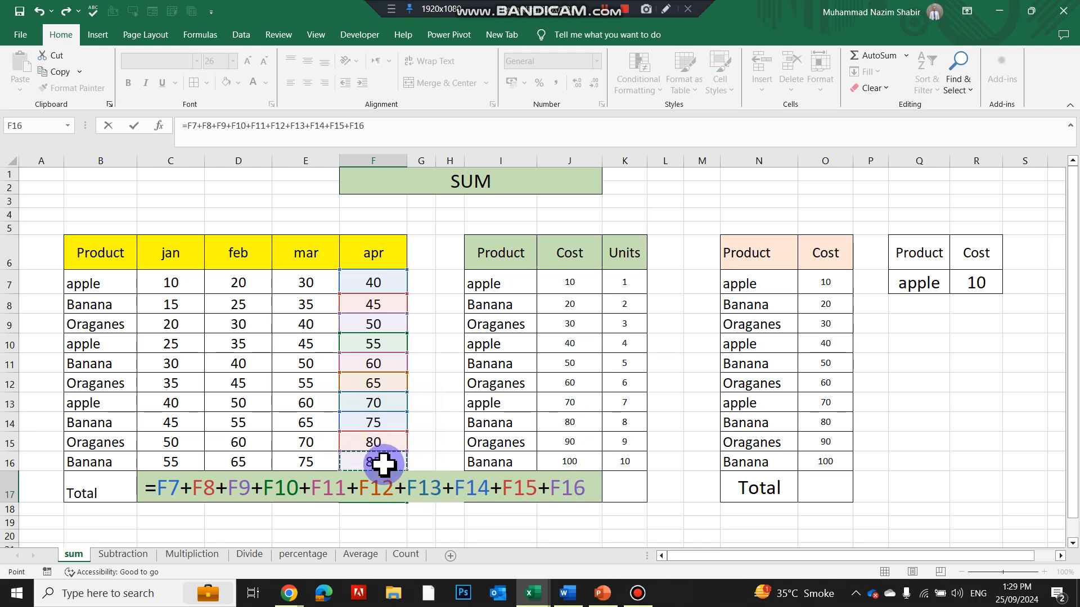
key("Return")
left_click(380, 487)
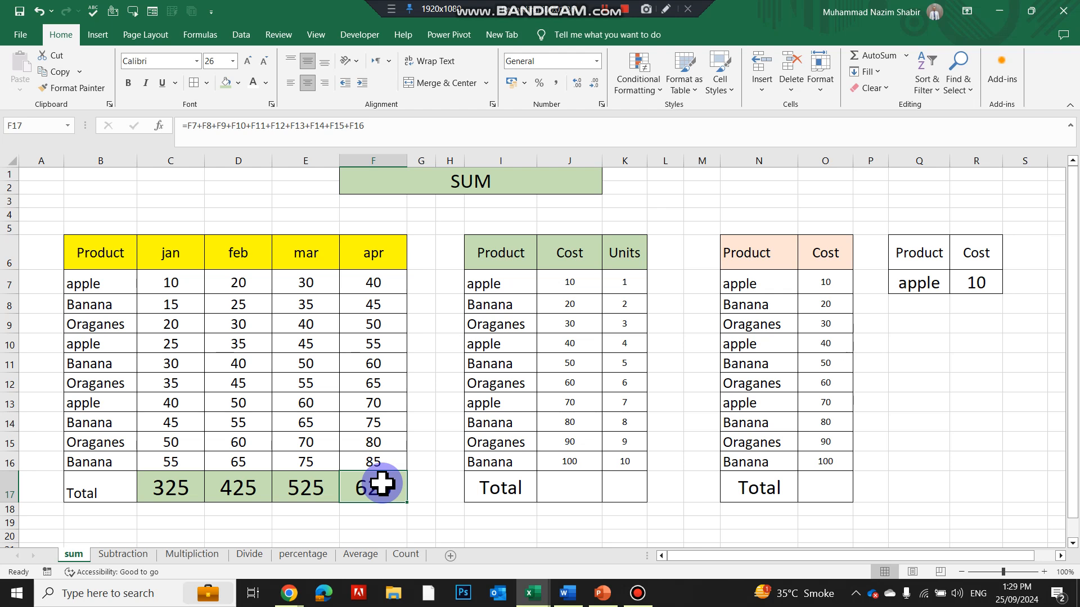
Step: Enter =SUMPRODUCT(J7:J16,K7:K16) in K17 to total cost times units in the second table
left_click(584, 483)
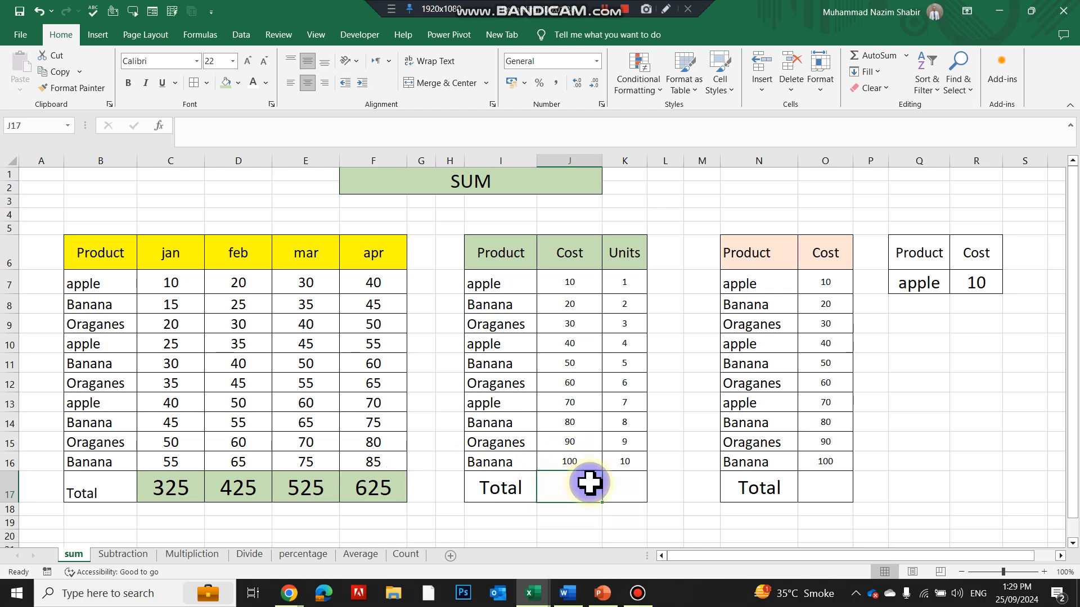
left_click(610, 487)
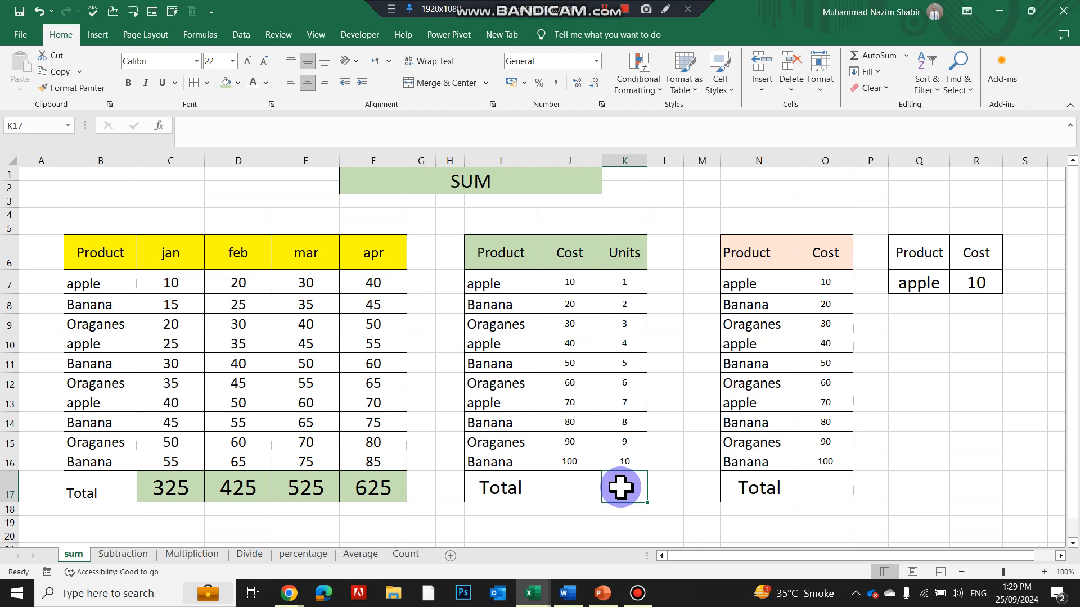
type("=sum")
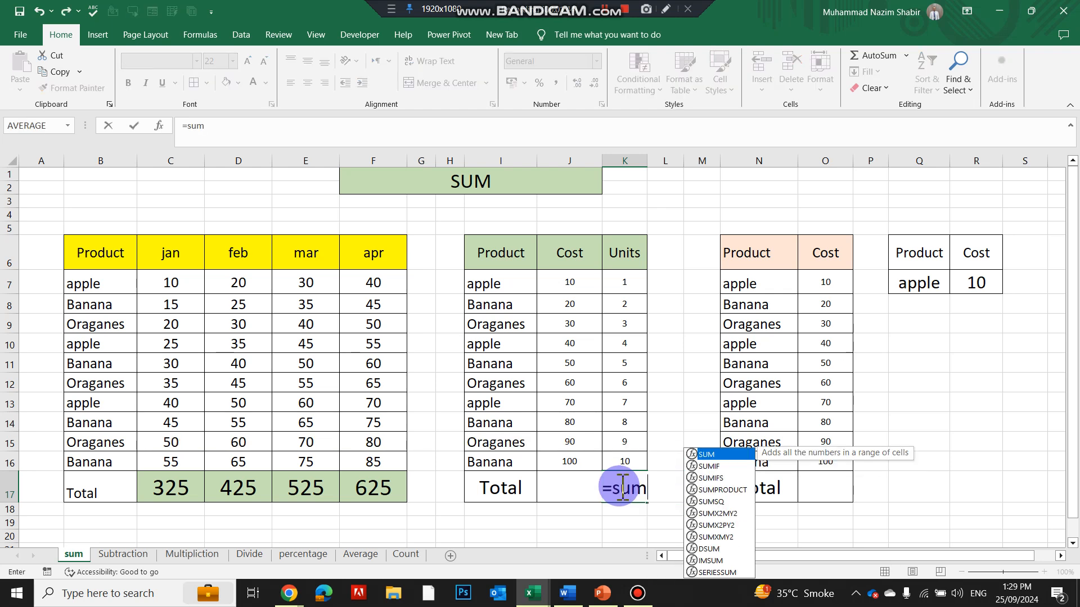
key("Down")
key("Down")
key("Down")
key("Tab")
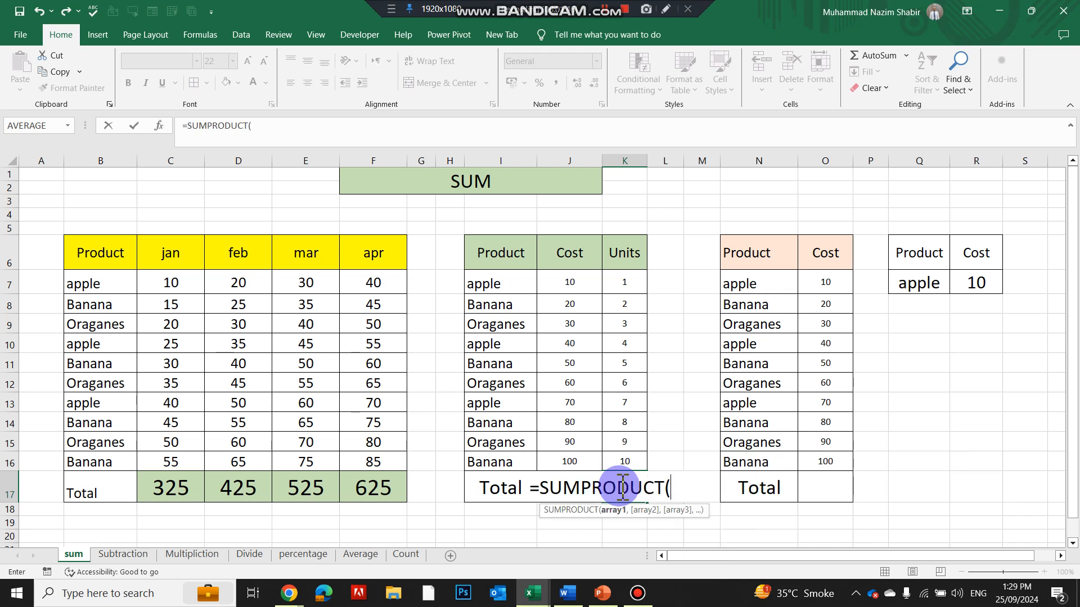
left_click_drag(571, 284, 584, 453)
type(",")
left_click_drag(625, 282, 621, 464)
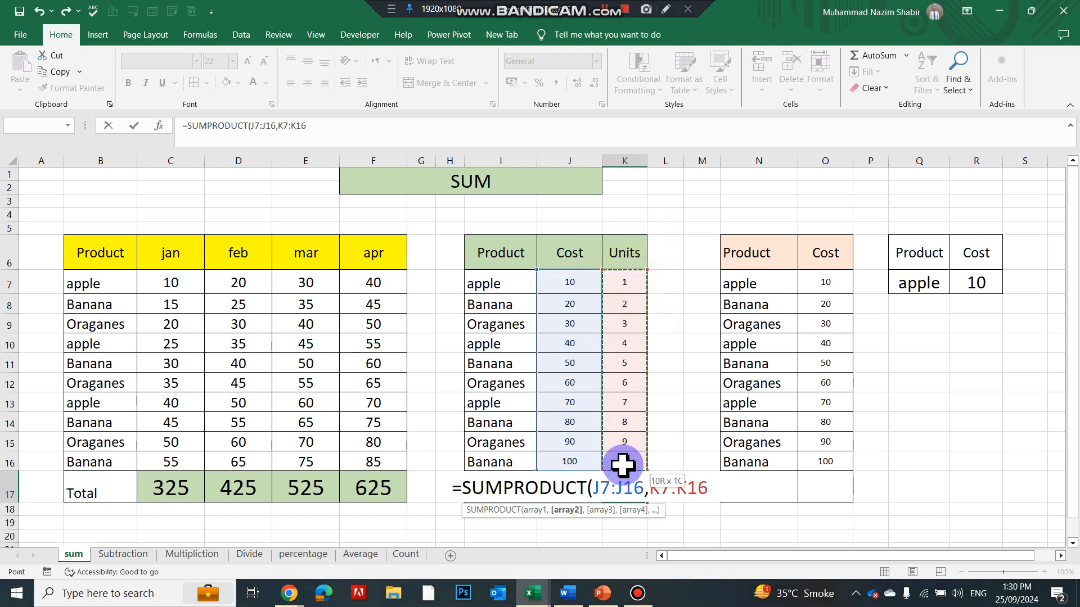
type(")")
key("Return")
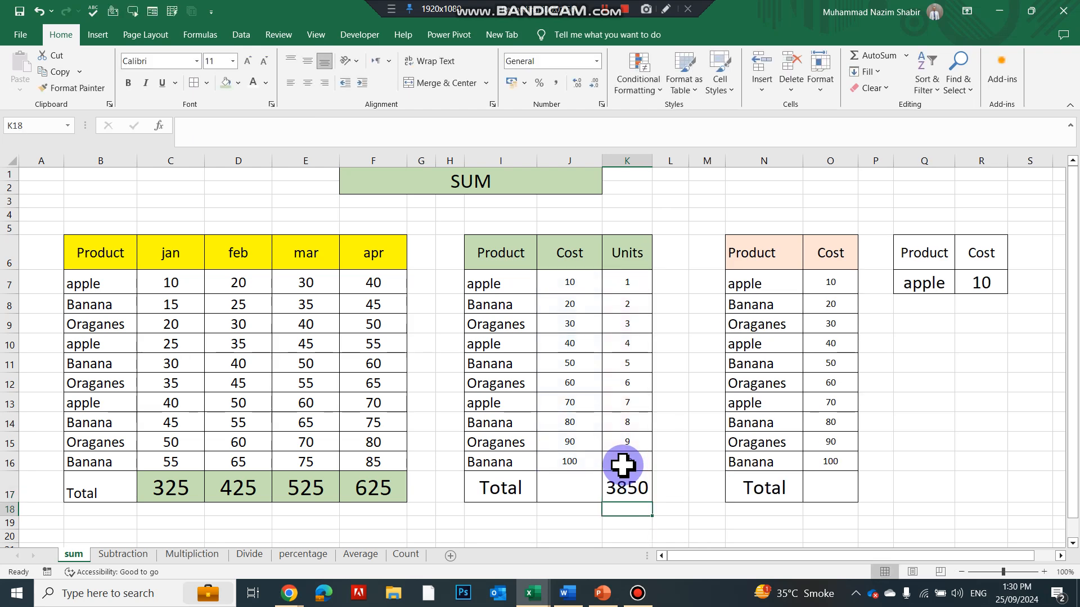
left_click(638, 489)
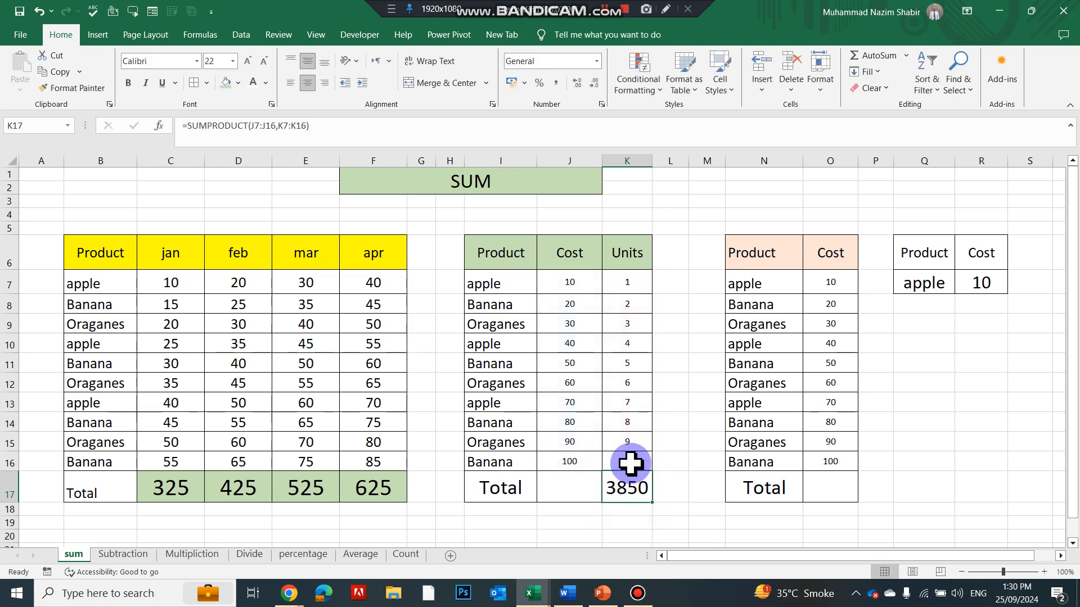
Step: Enter =J7*K7 in L7 to multiply cost by units, and fill the formula down to L16
left_click(570, 283)
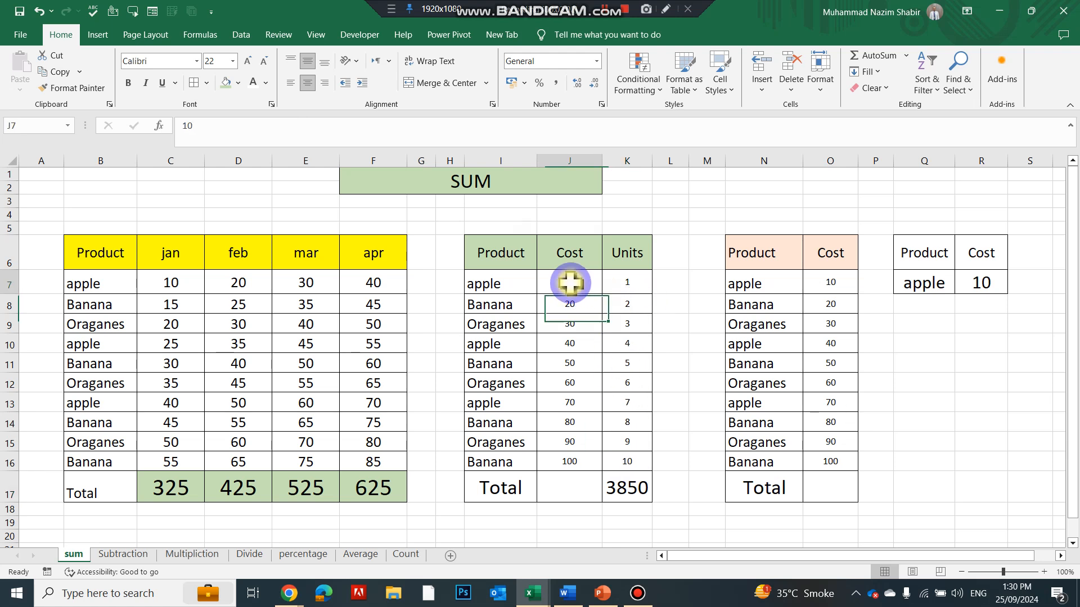
left_click(621, 285)
left_click(671, 284)
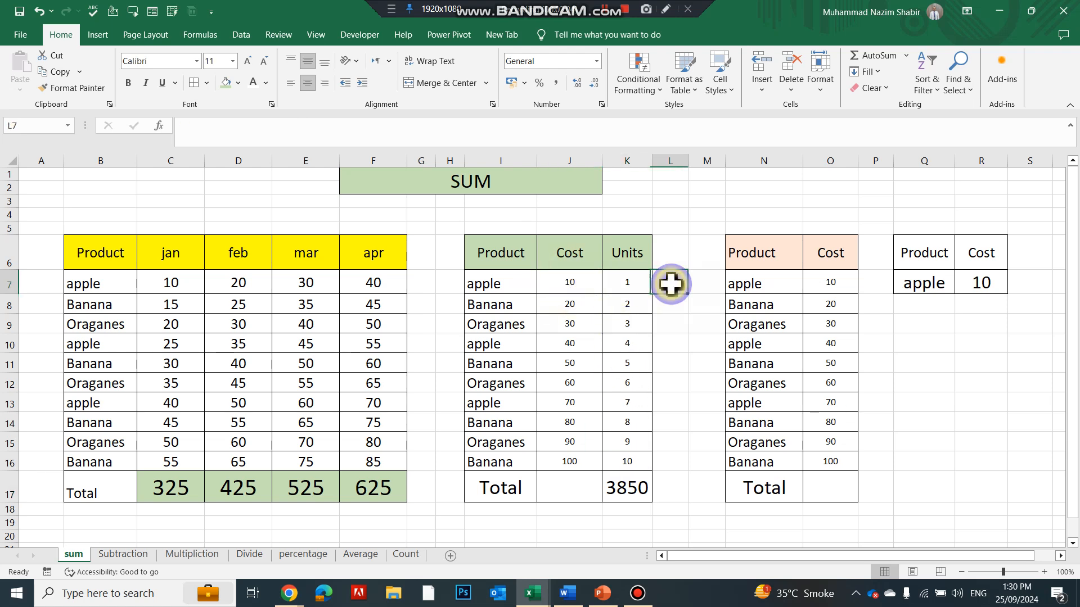
type("=")
key("Left")
key("Left")
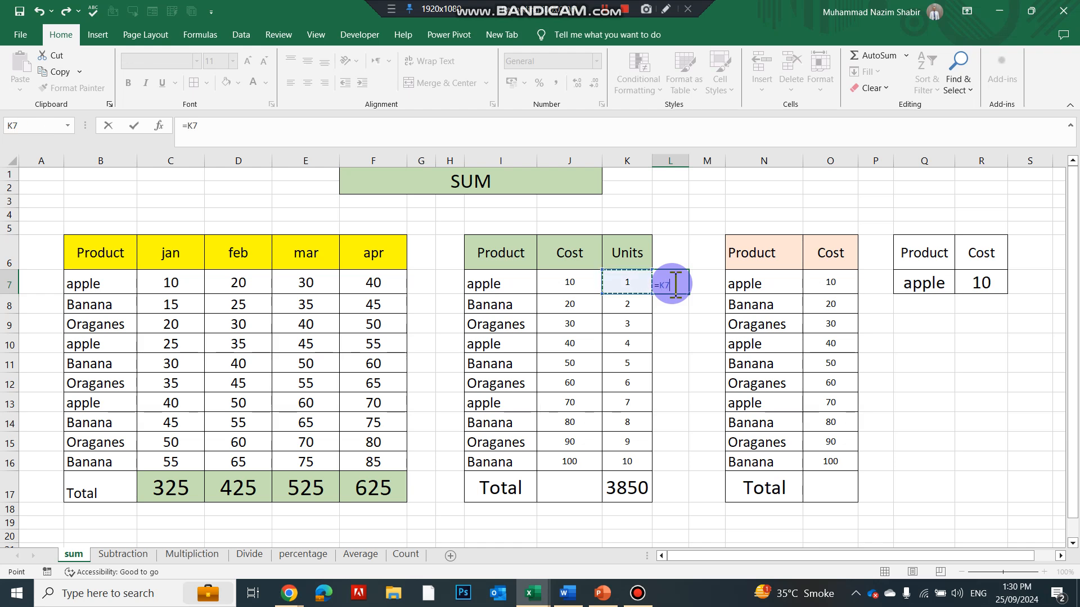
key("Up")
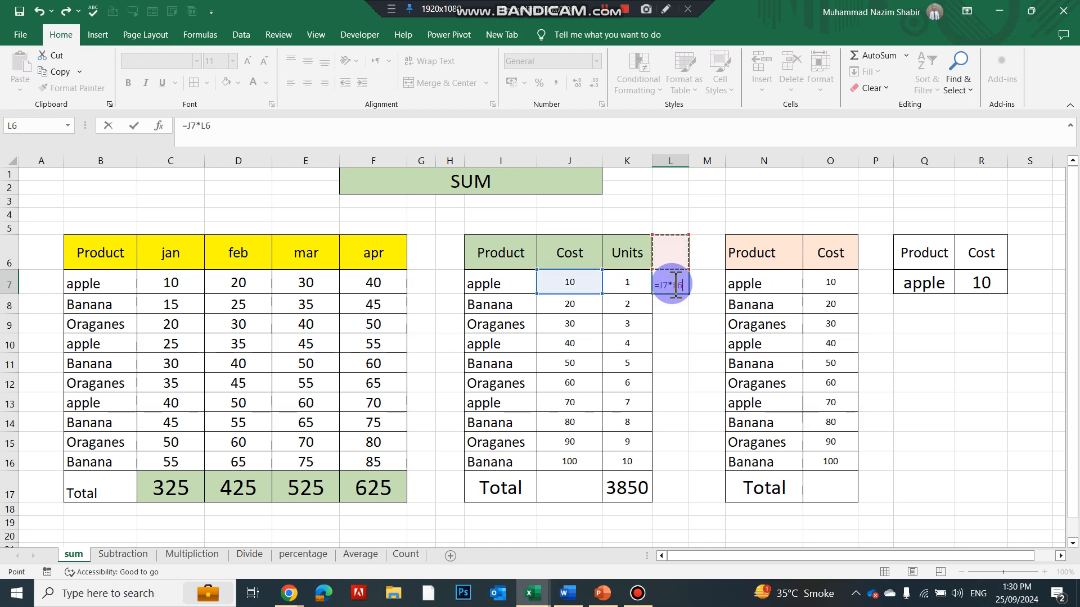
key("Down")
key("Left")
key("Return")
left_click(670, 285)
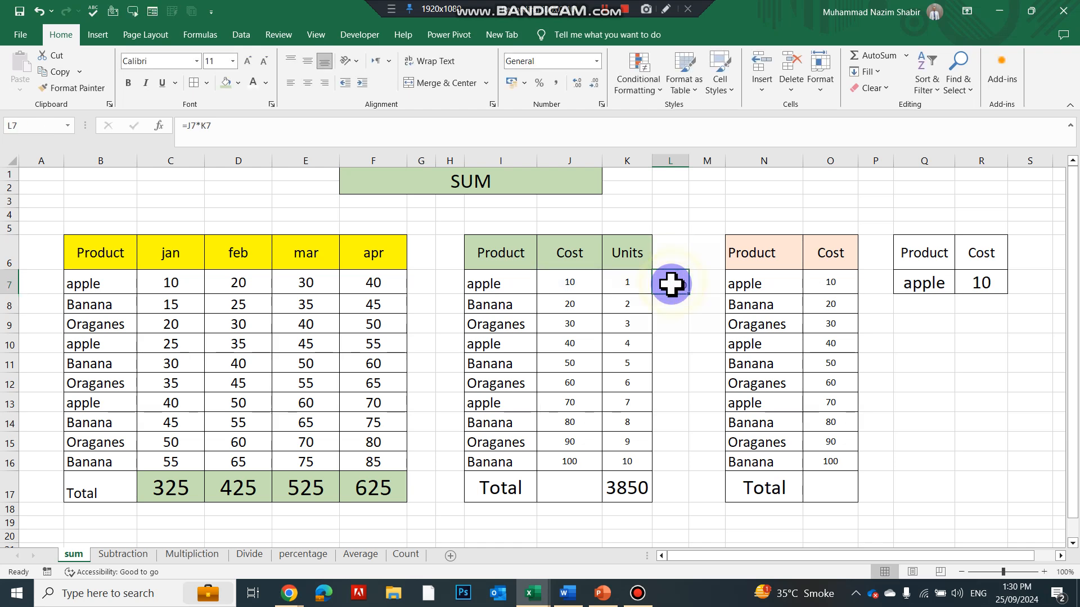
left_click_drag(688, 293, 689, 471)
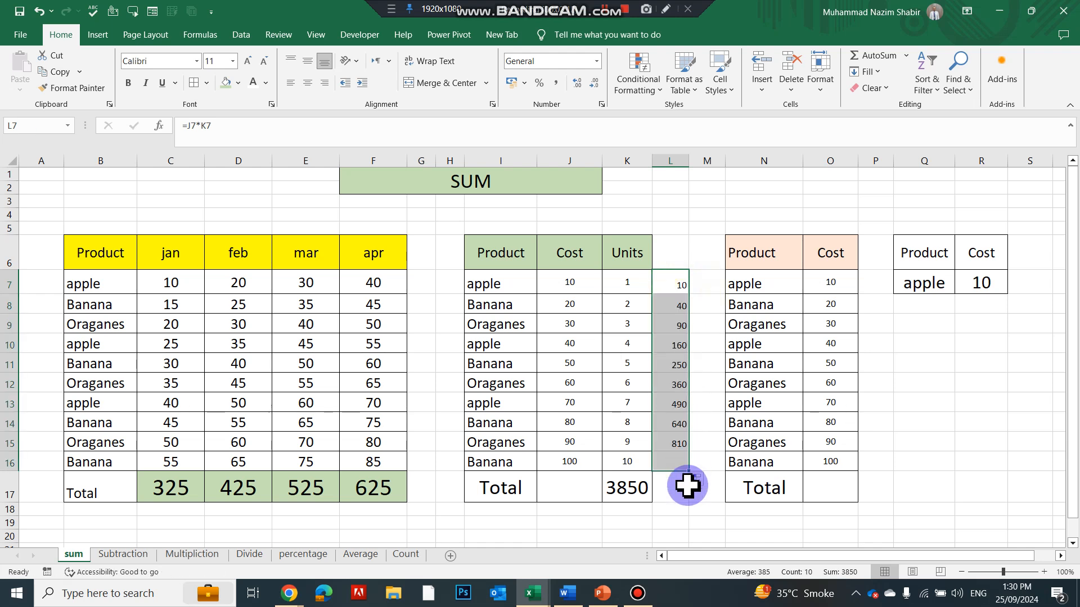
Step: Try to total the cost-times-units results in L17 with the plain range reference =L7:L16
left_click(682, 491)
type("=")
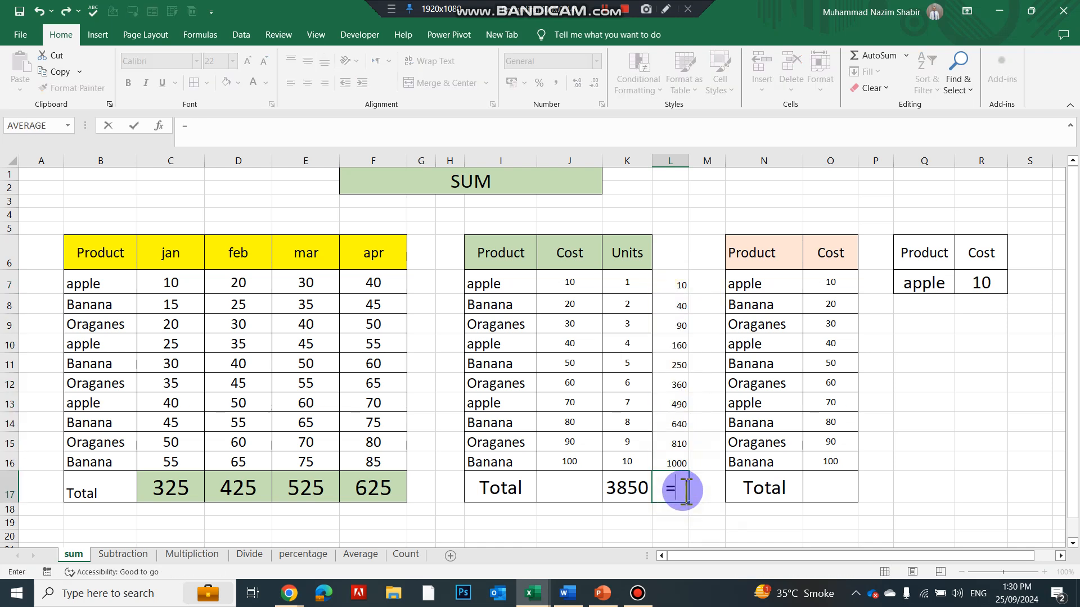
key("Up")
key("shift+Up")
key("shift+Up")
key("shift+Up")
key("shift+Up")
key("shift+Up")
key("shift+Up")
key("shift+Up")
key("shift+Up")
key("shift+Up")
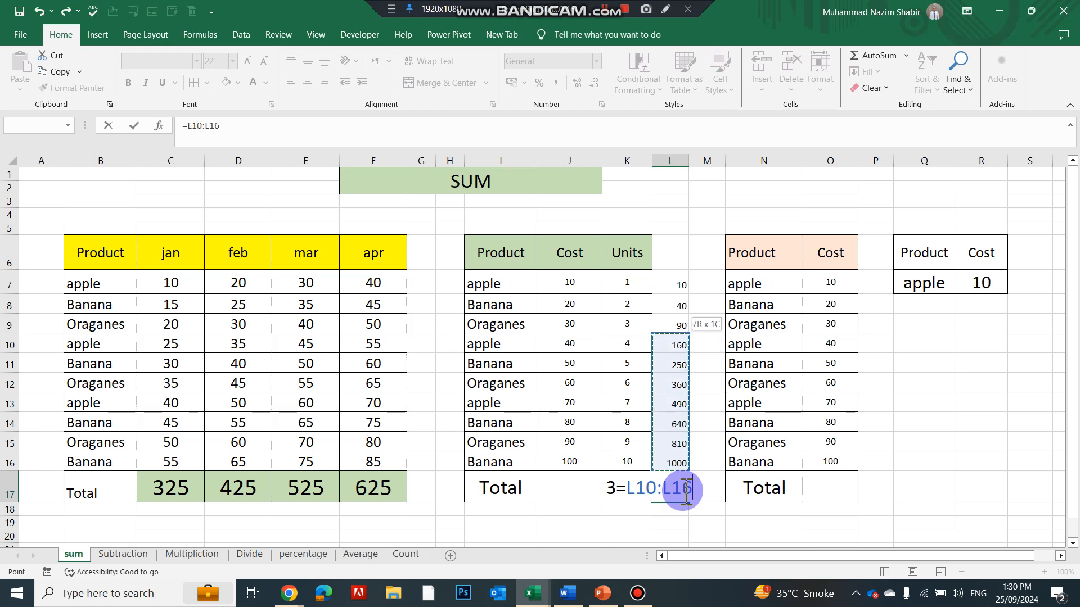
key("Return")
Step: Widen column L and total the cost-times-units results in L17 with SUM over L7:L16
left_click_drag(690, 160, 734, 161)
left_click(711, 487)
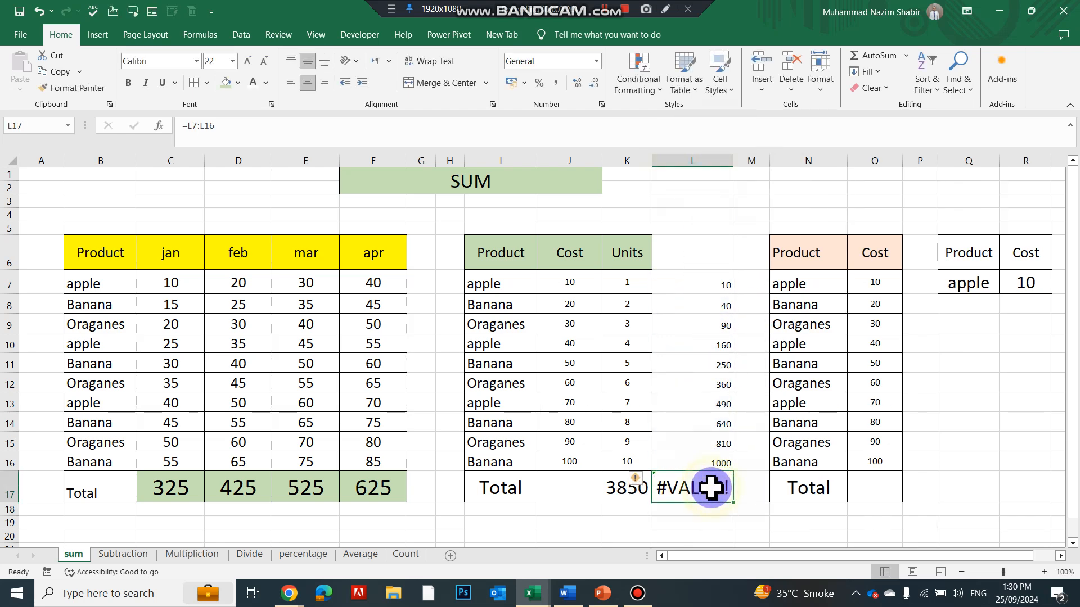
type("=su")
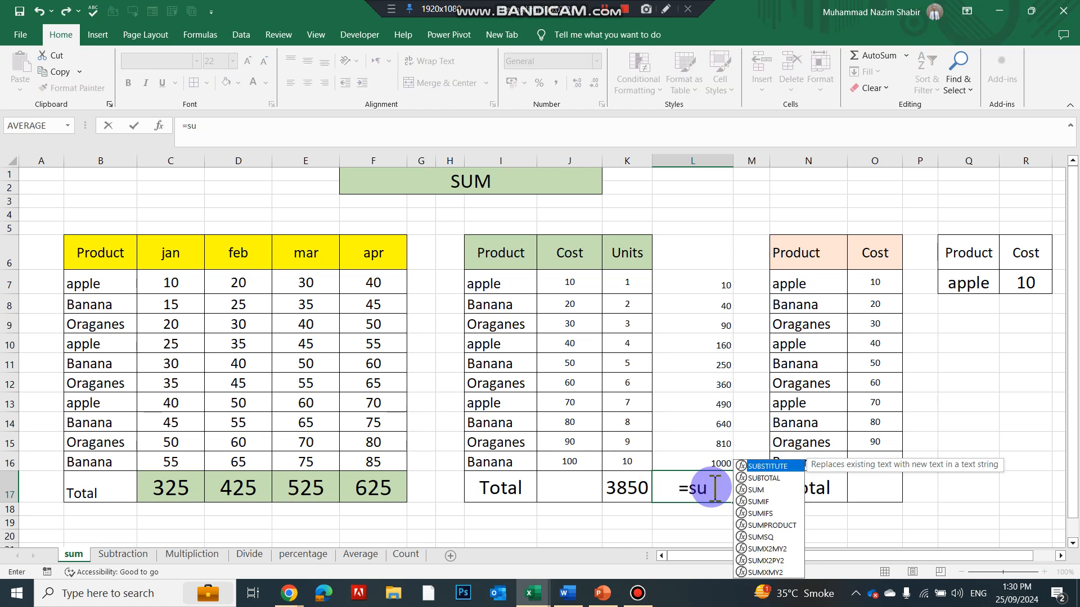
type("m")
key("Tab")
key("Return")
key("Return")
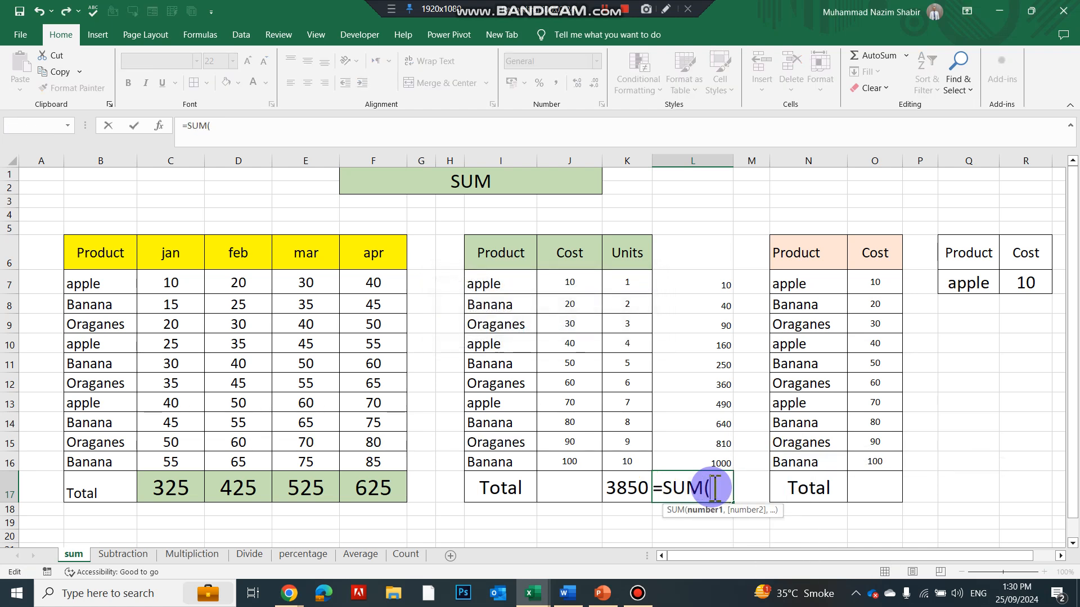
key("Right")
key("Right")
key("Right")
key("Right")
key("Right")
key("Up")
key("shift+Up")
key("shift+Up")
key("shift+Up")
key("shift+Up")
key("shift+Up")
key("shift+Up")
key("shift+Up")
key("shift+Up")
key("shift+Up")
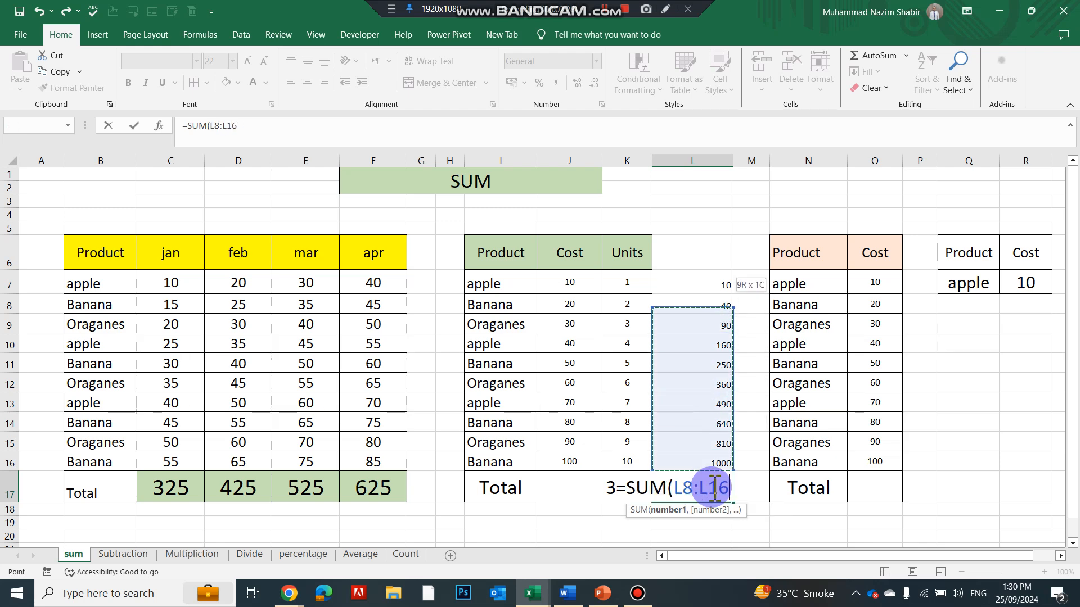
key("Return")
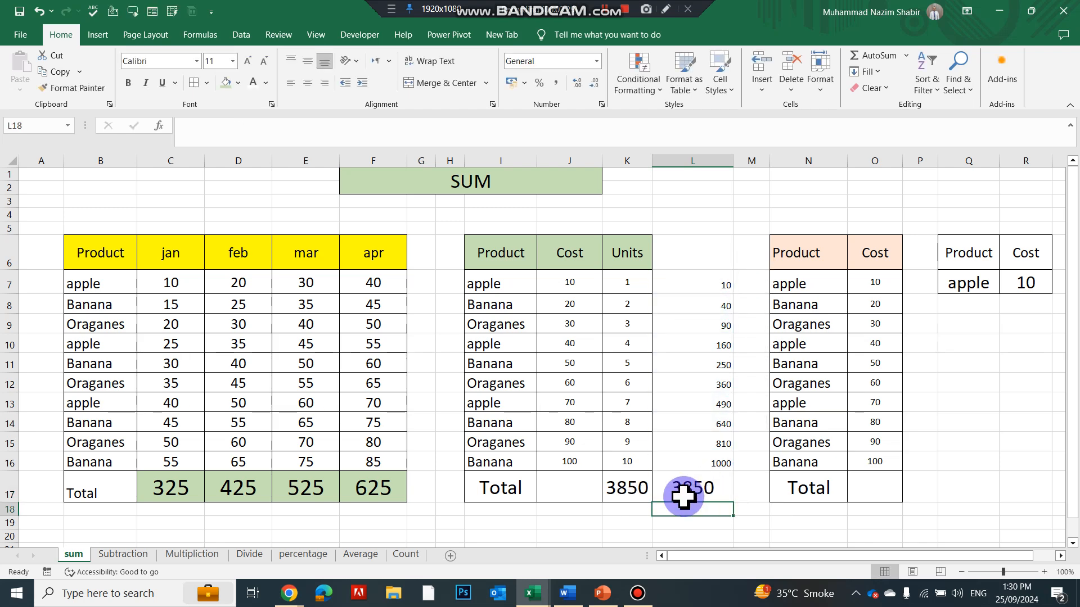
Step: Centre the contents of column L horizontally, and inspect the SUMPRODUCT formula in K17
left_click(637, 488)
left_click(681, 159)
left_click(308, 83)
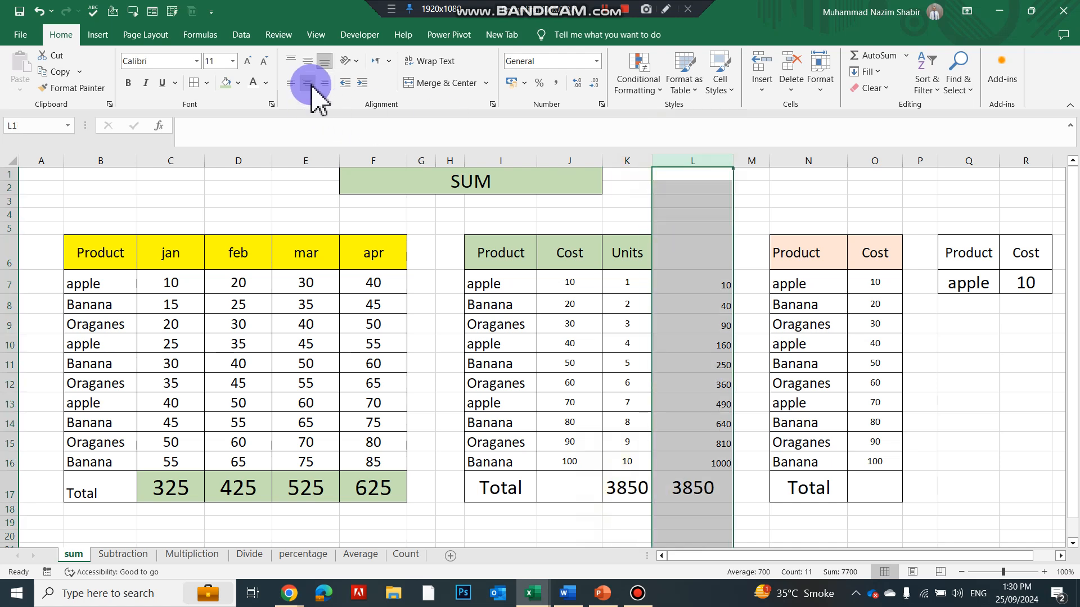
left_click(627, 488)
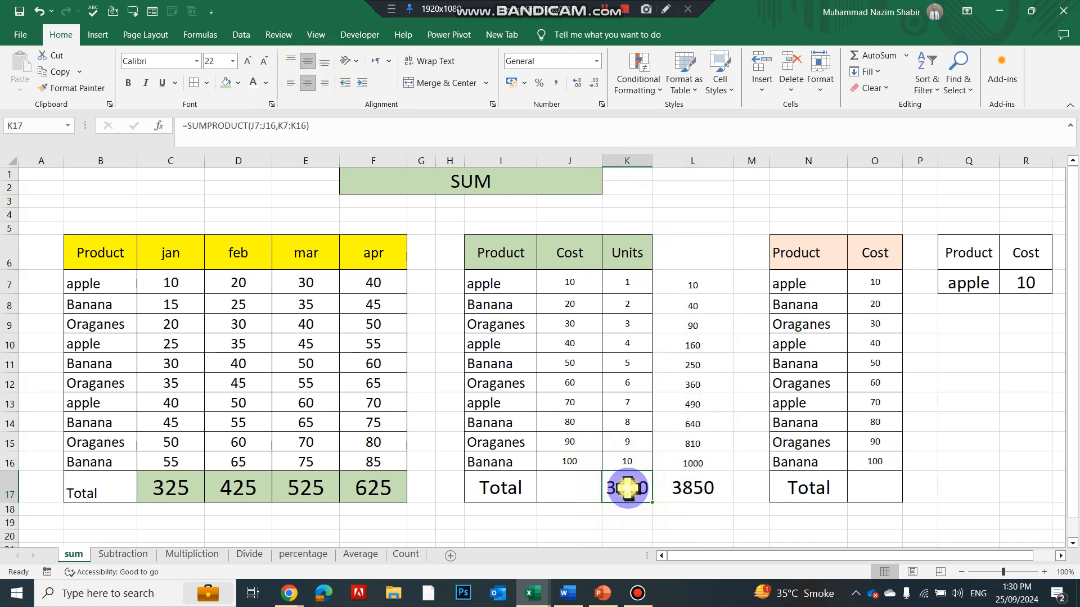
double_click(629, 488)
key("Escape")
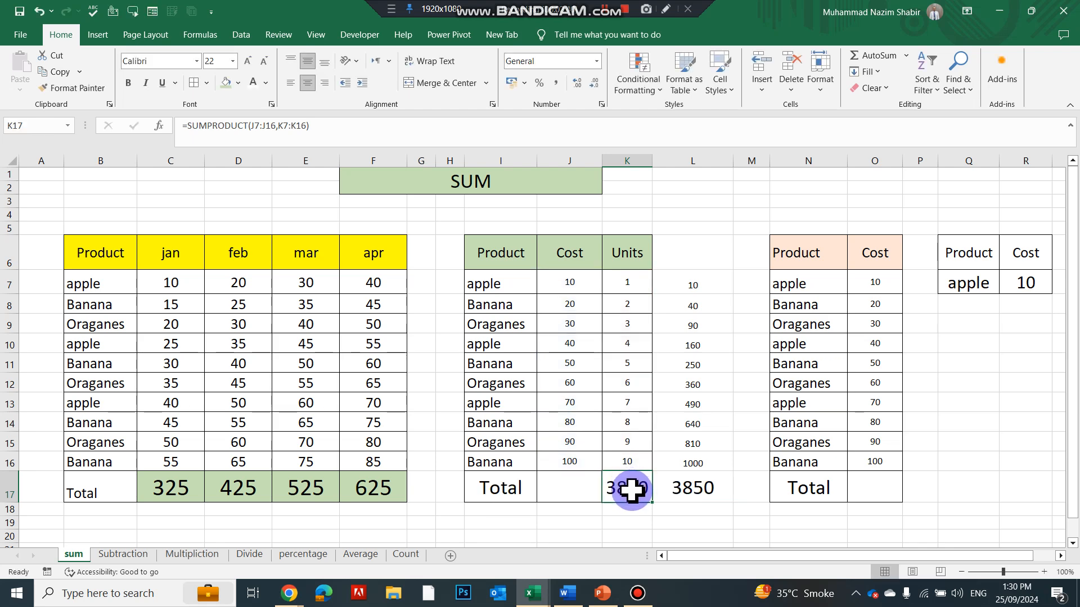
Step: Enter =SUMIF(N7:N16,Q7,O7:O16) in R7 to total the cost of the product named in Q7
left_click(872, 489)
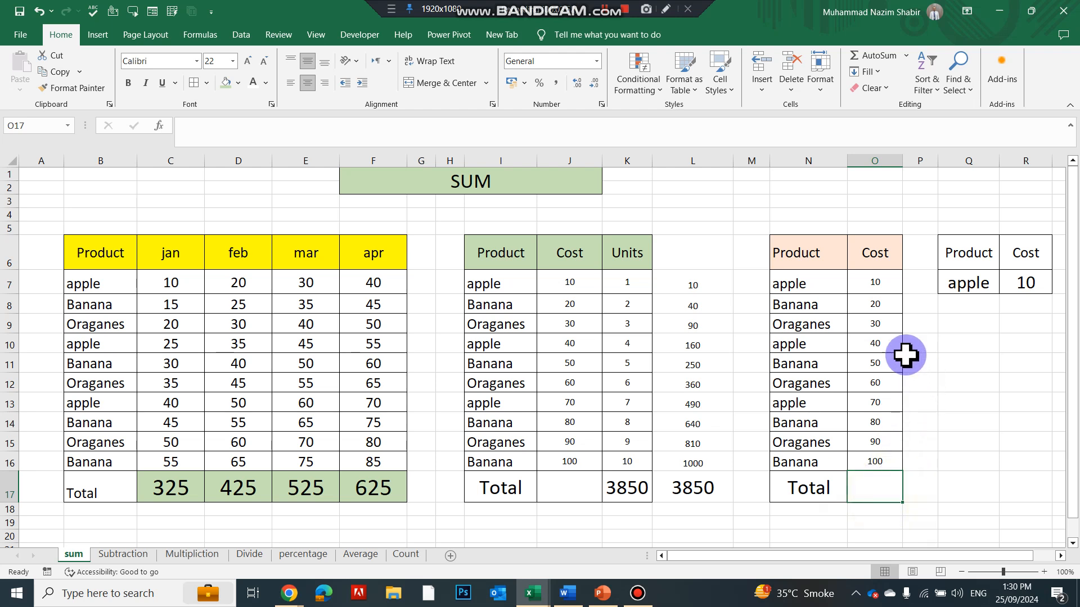
left_click(809, 283)
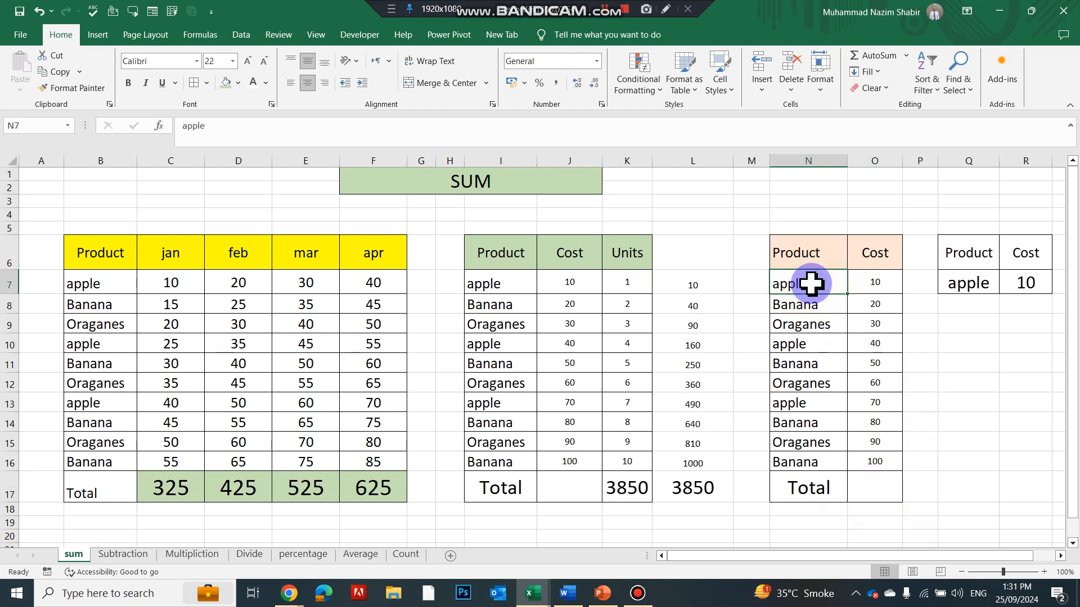
left_click(1021, 286)
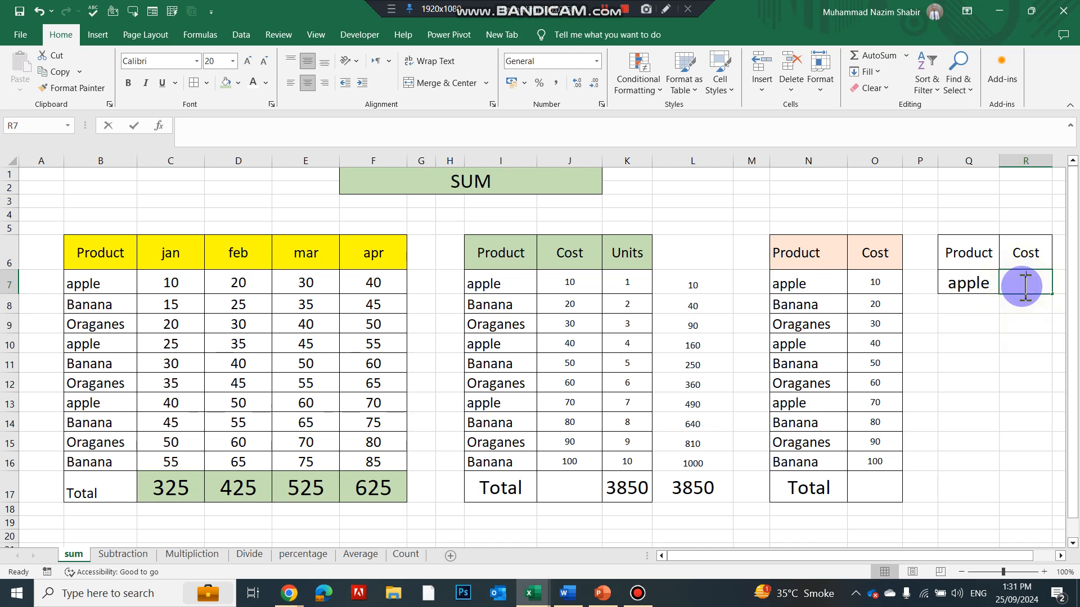
type("=s")
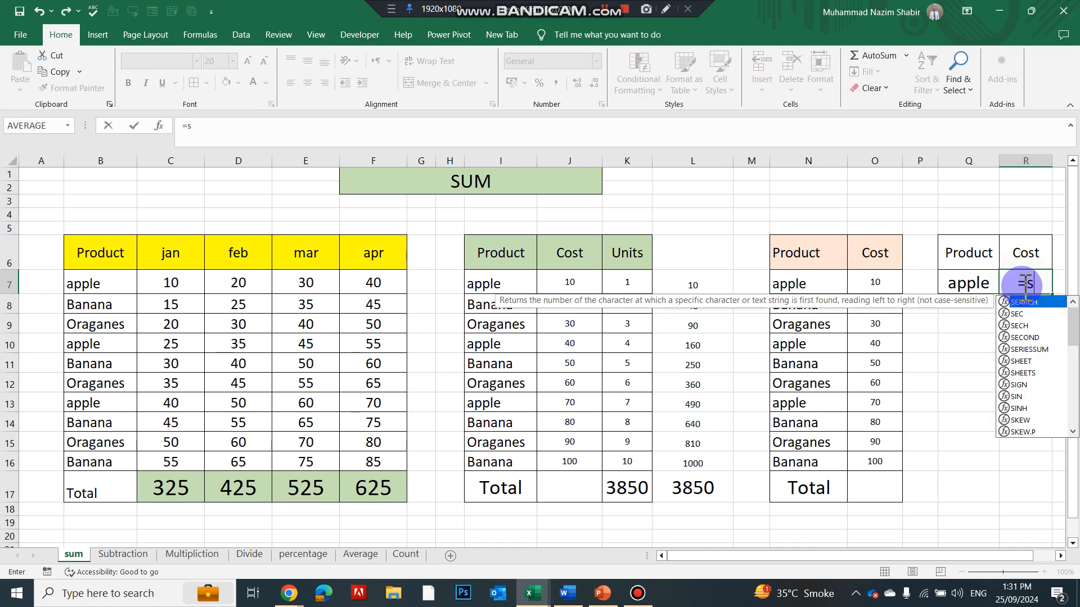
type("umif")
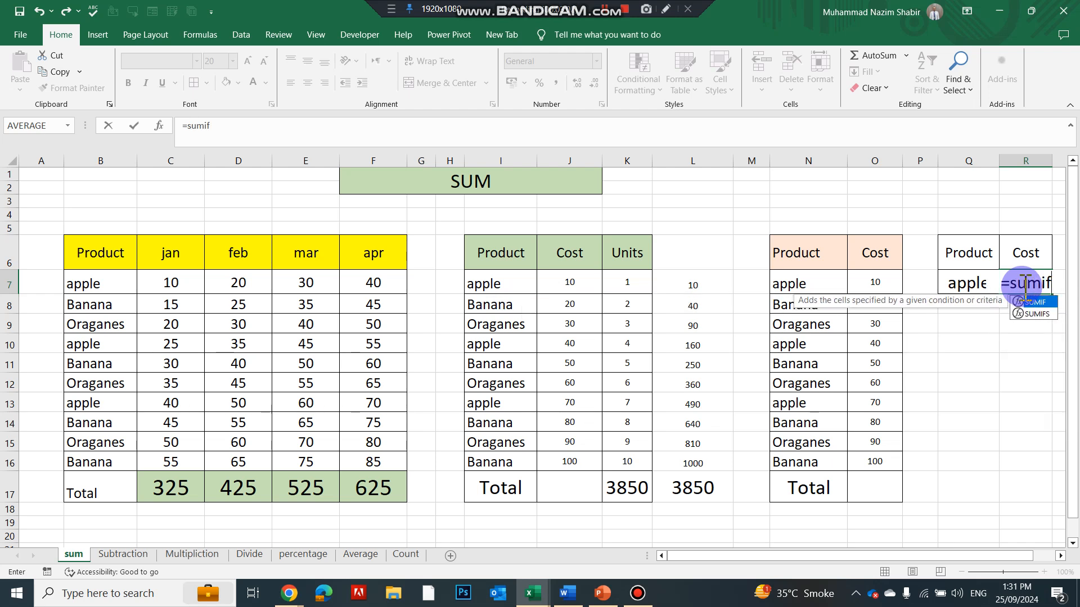
key("Tab")
key("Tab")
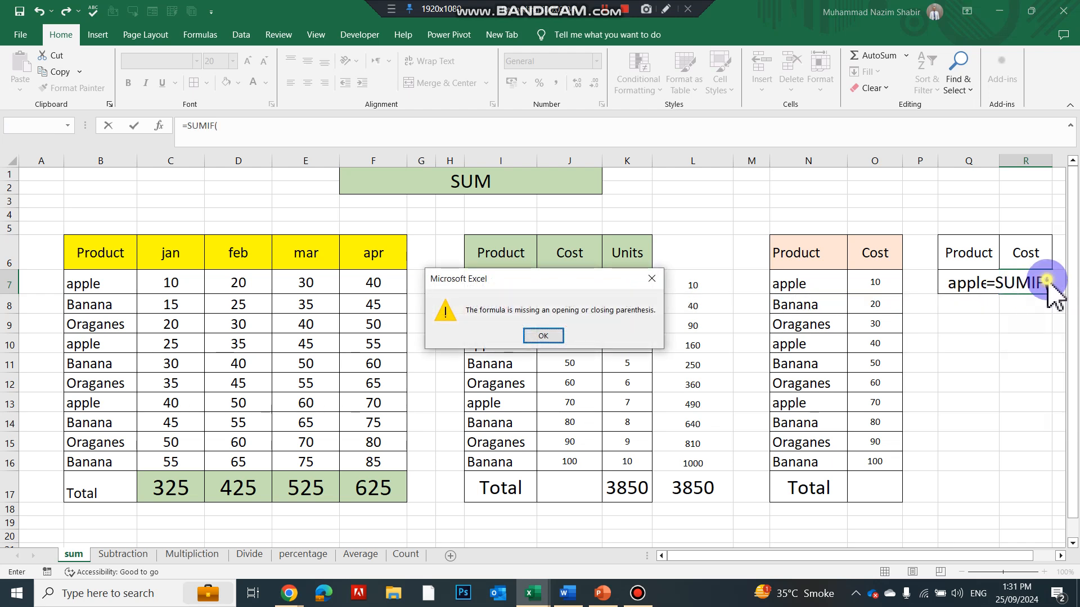
left_click(543, 336)
left_click(1055, 281)
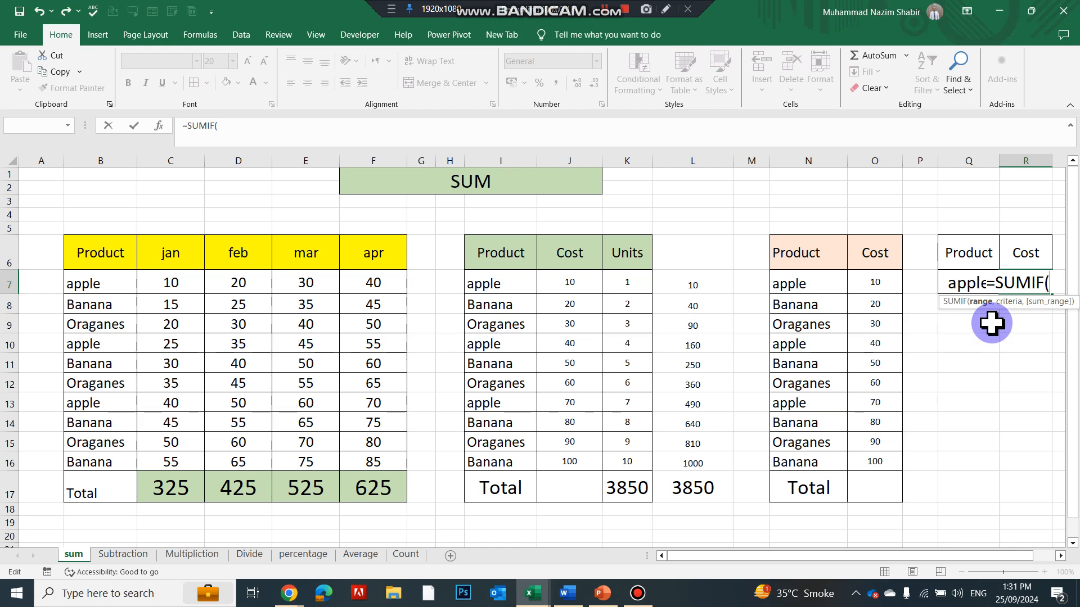
left_click(806, 281)
left_click_drag(806, 281, 814, 450)
type(",")
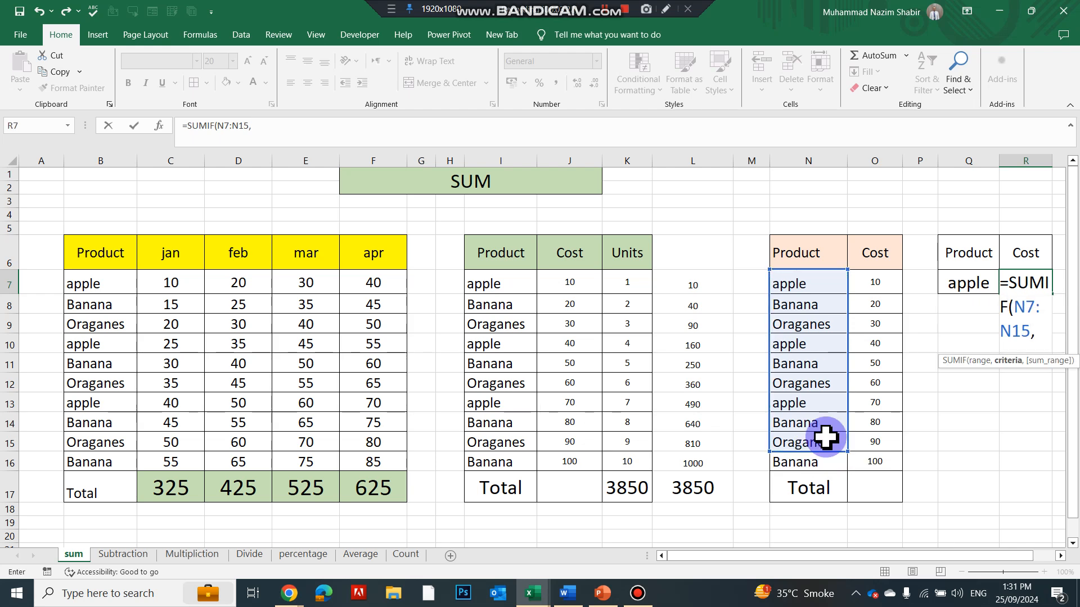
left_click(979, 282)
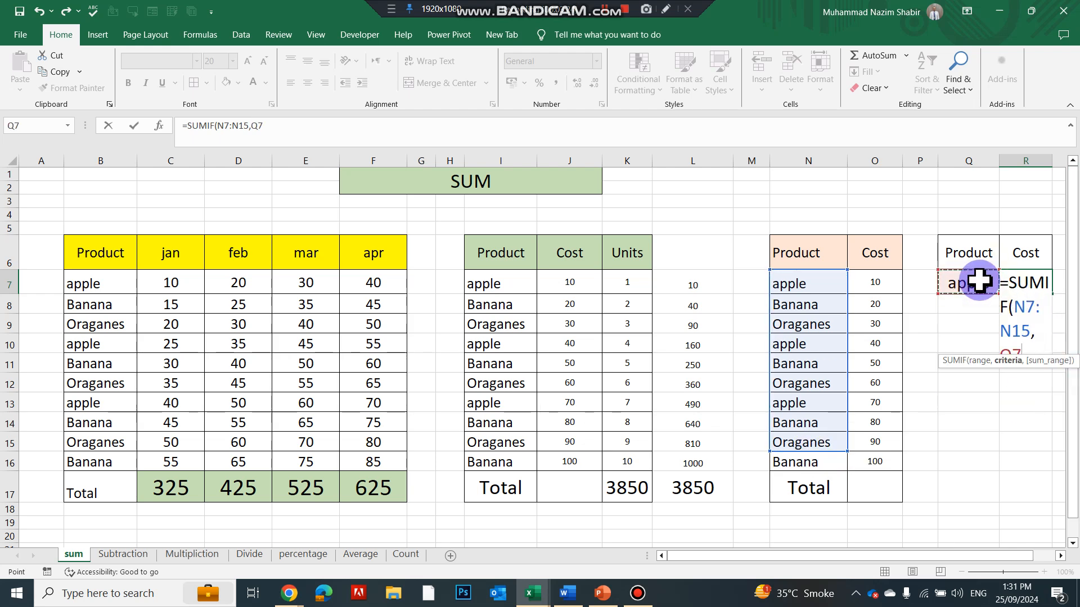
type(",")
left_click_drag(875, 282, 874, 458)
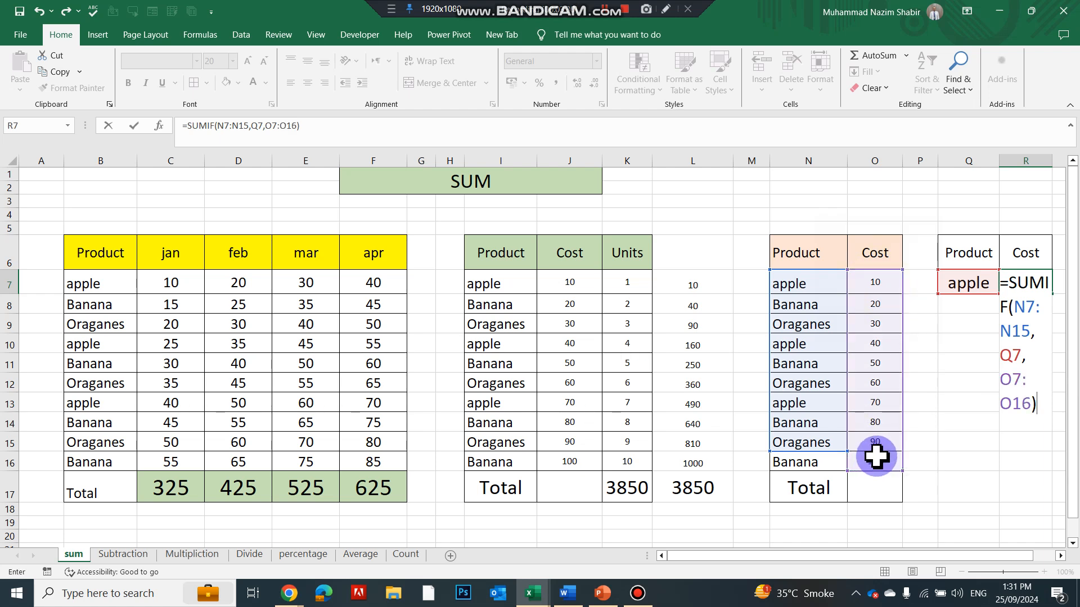
left_click_drag(847, 450, 847, 463)
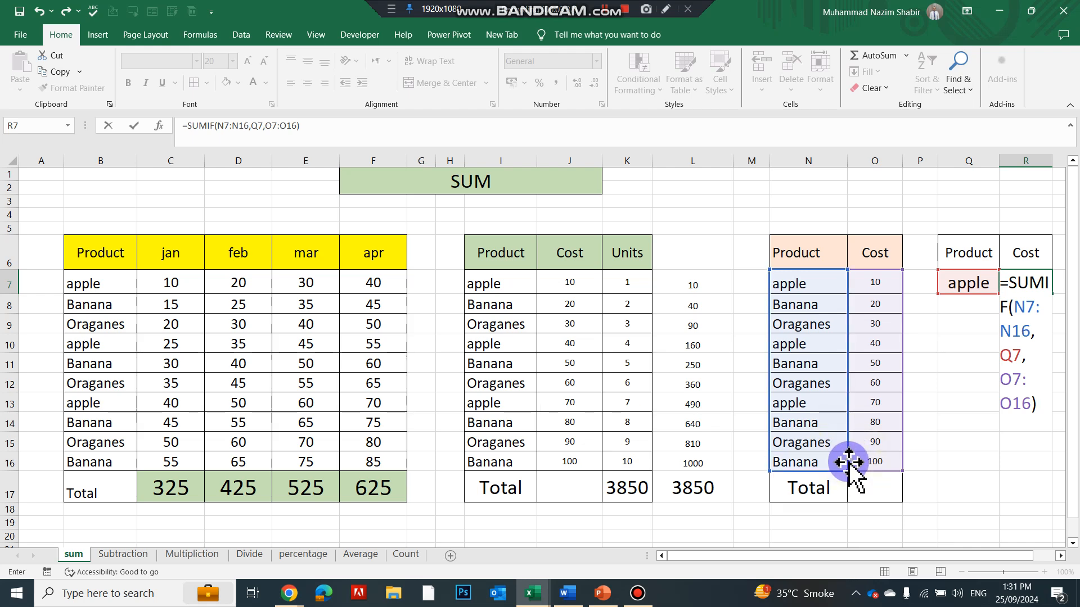
key("Return")
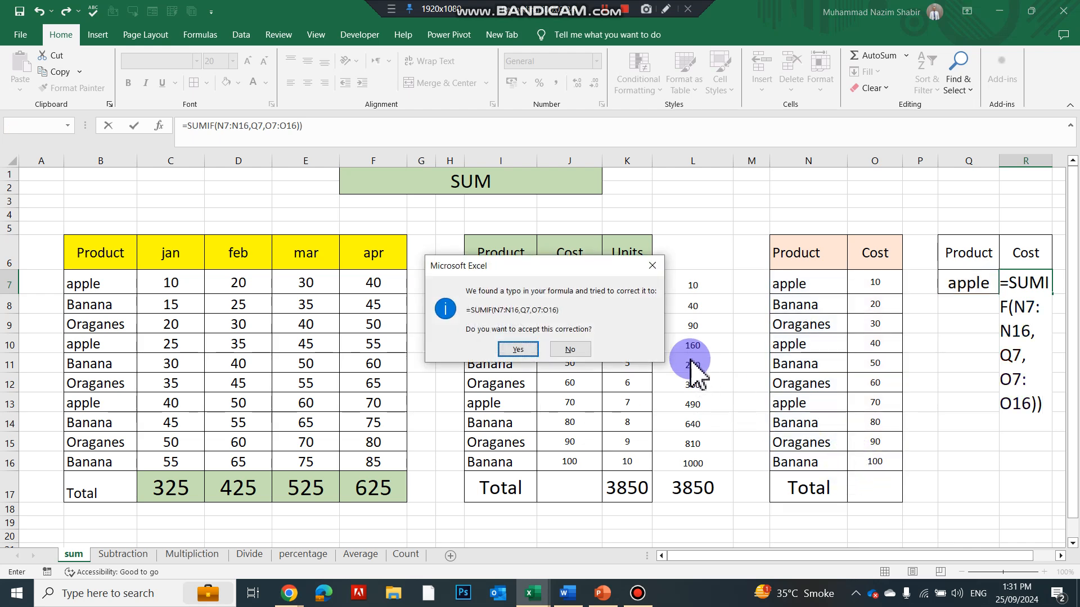
left_click(516, 349)
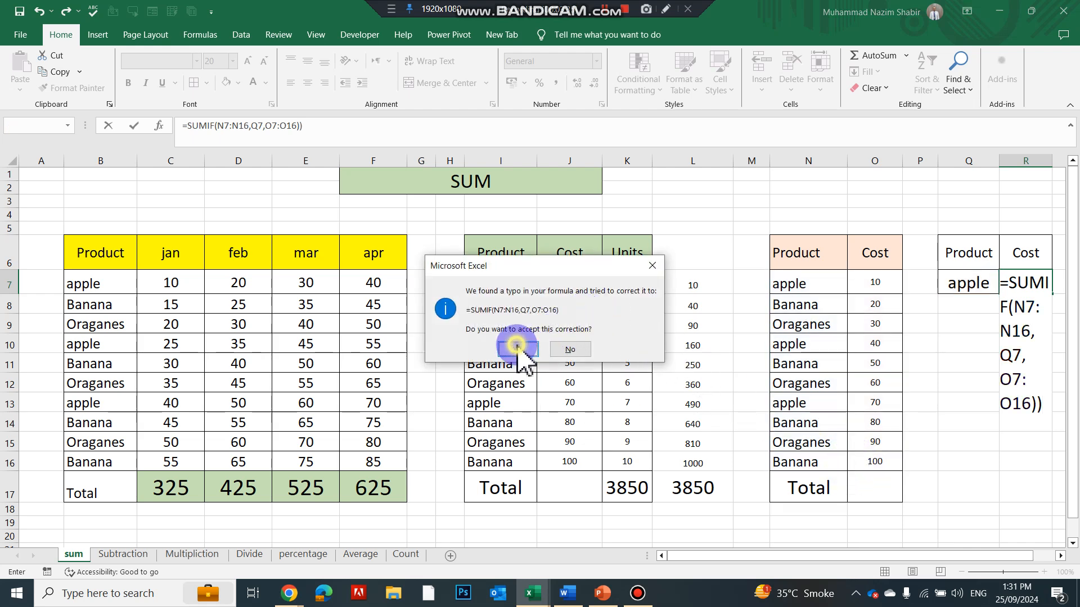
Step: Check the SUMIF result for apple against the individual apple costs in O7, O10 and O13
left_click(973, 285)
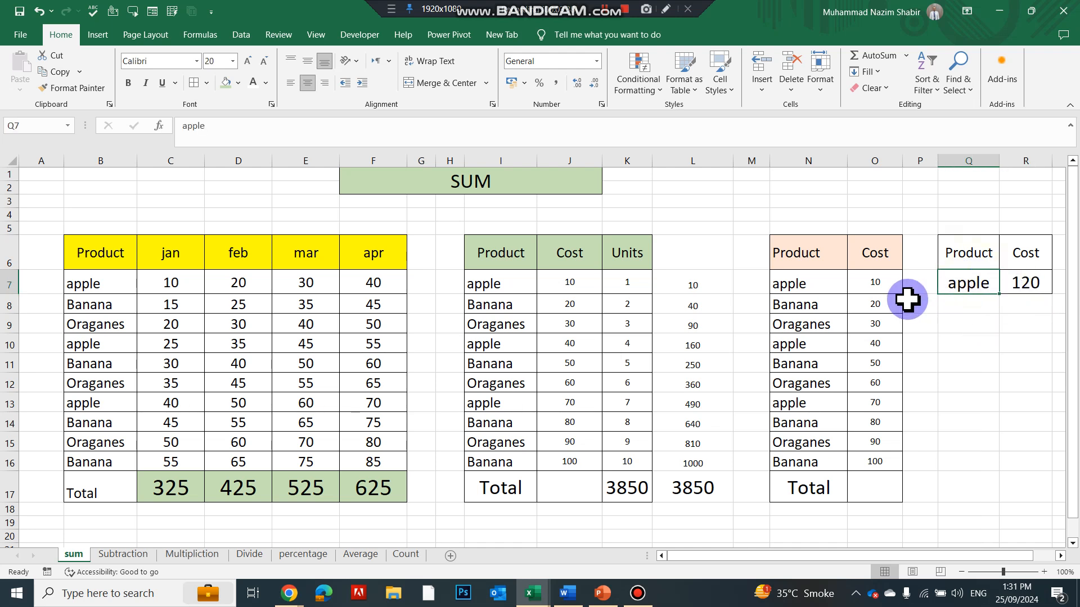
left_click(879, 285)
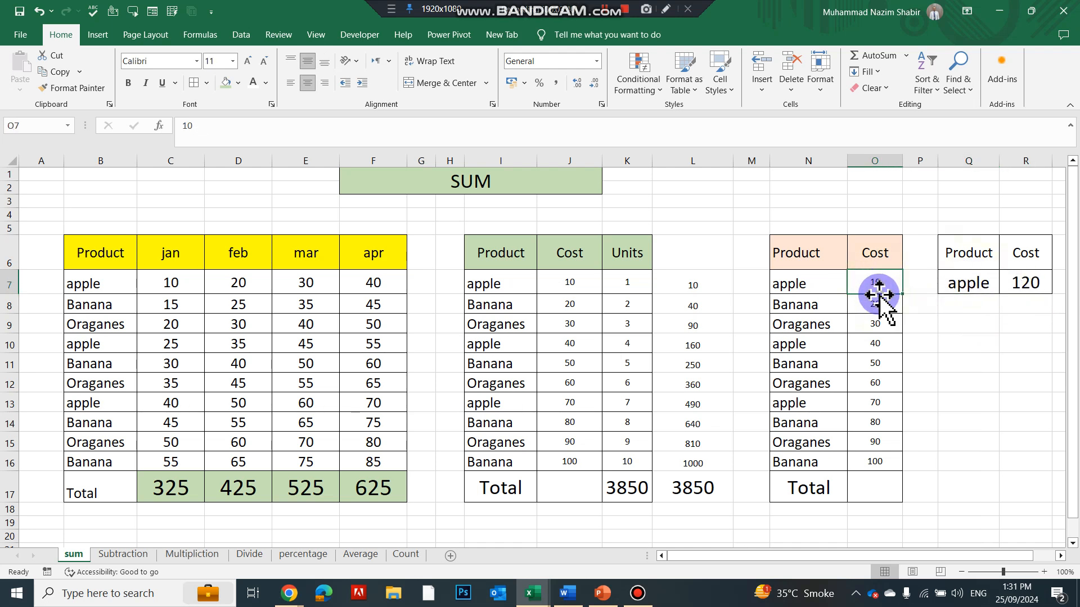
left_click(879, 342)
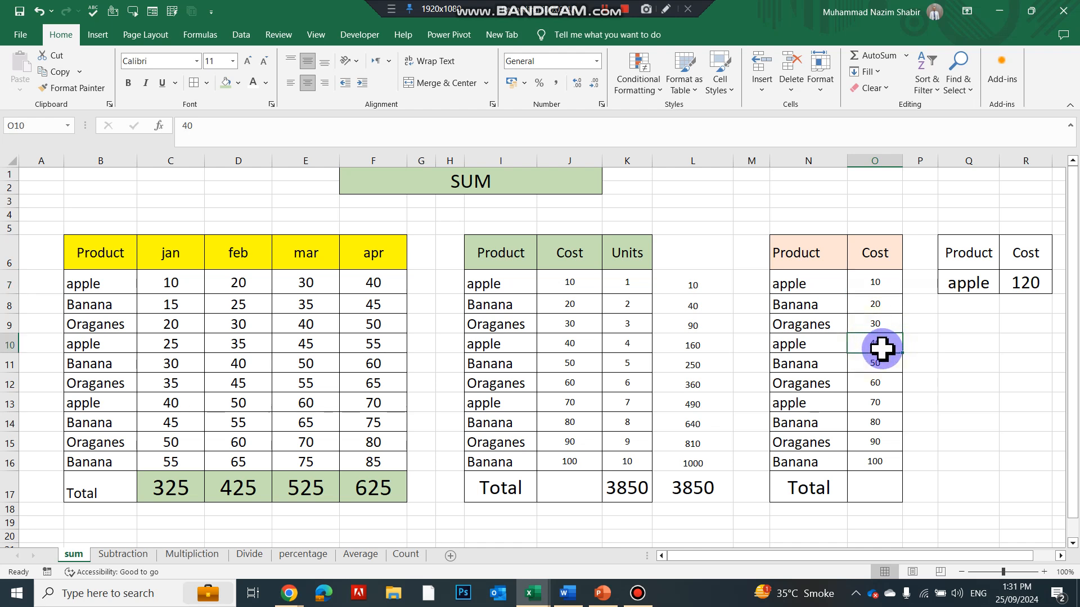
left_click(877, 404)
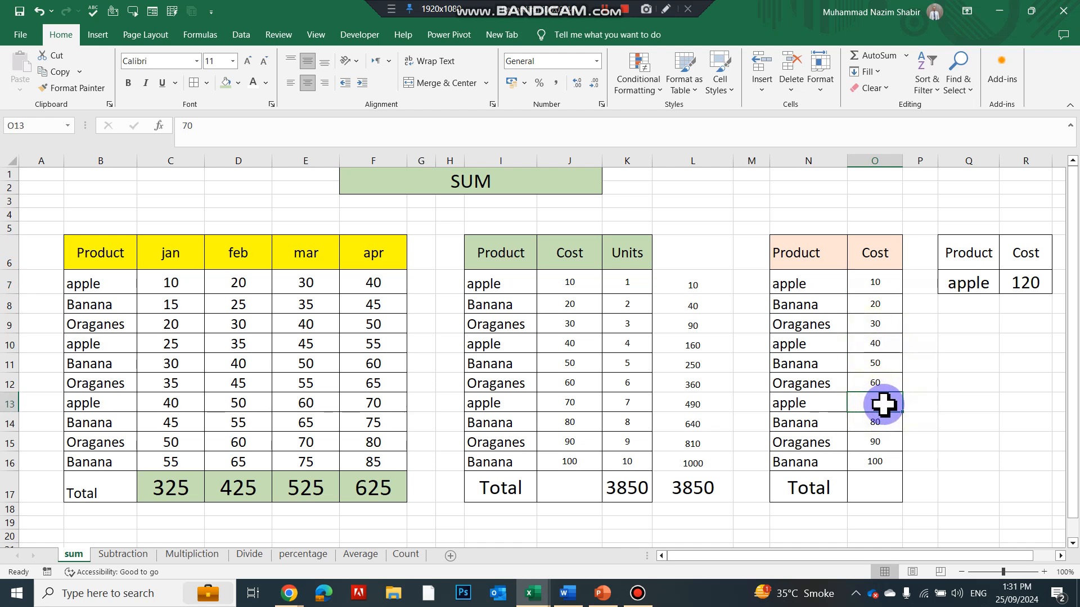
Step: Change the product name in Q7 to banana so the SUMIF formula totals that product's cost
left_click(987, 281)
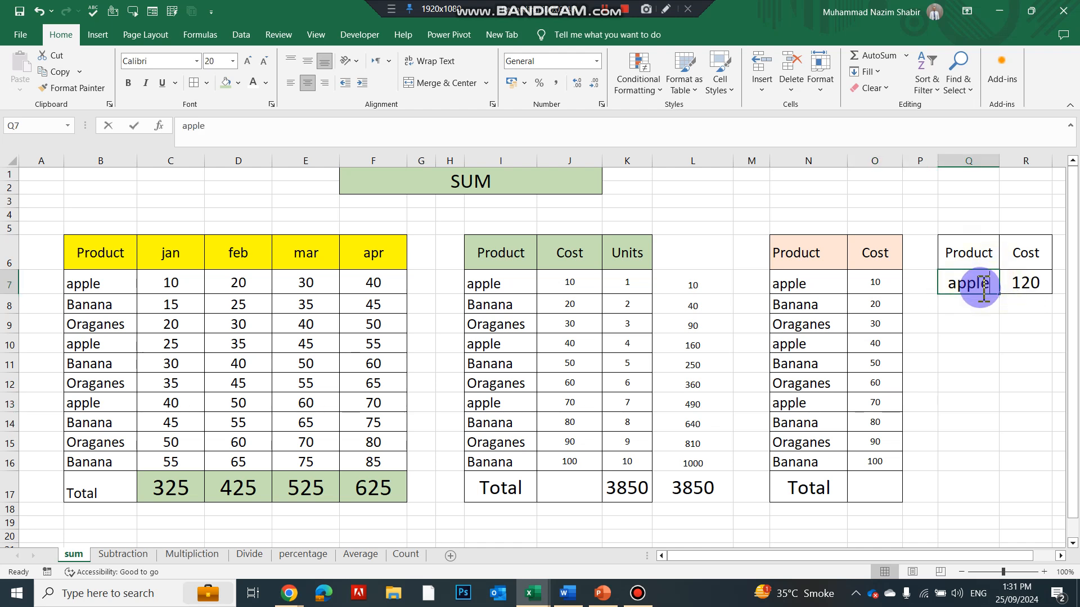
type("ban")
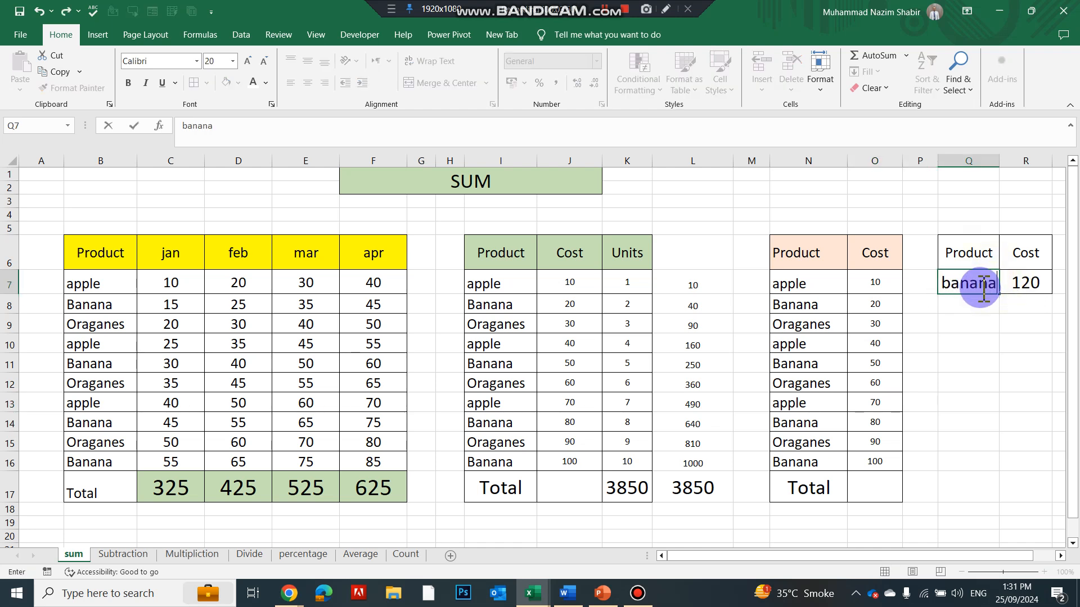
type("ana")
key("Return")
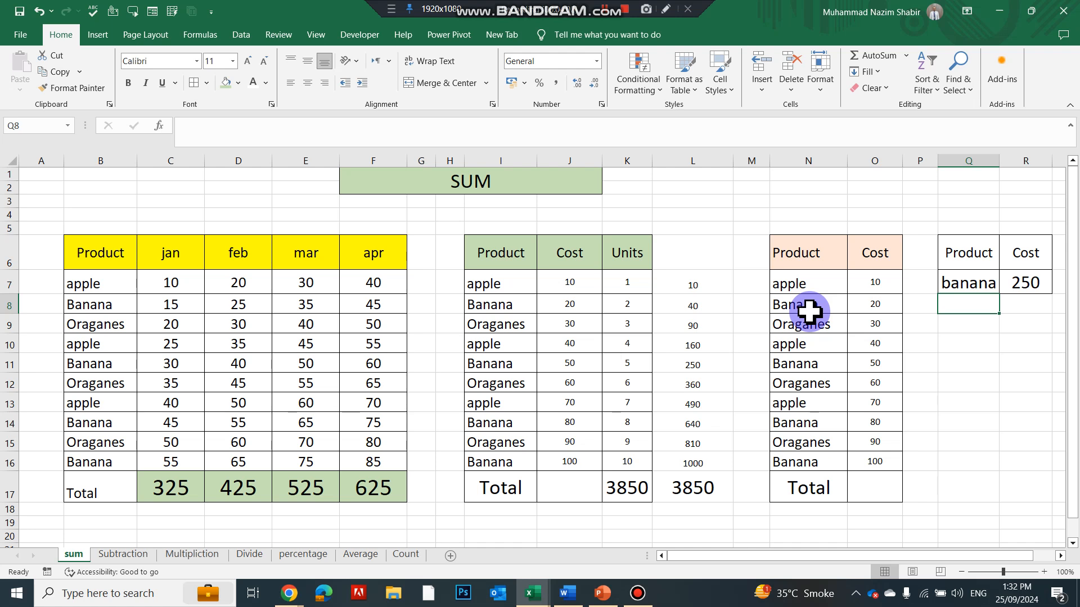
Step: Switch to the Subtraction sheet and review the monthly Income values in D4:D10 and Expense values in column E
key("ctrl+Page_Down")
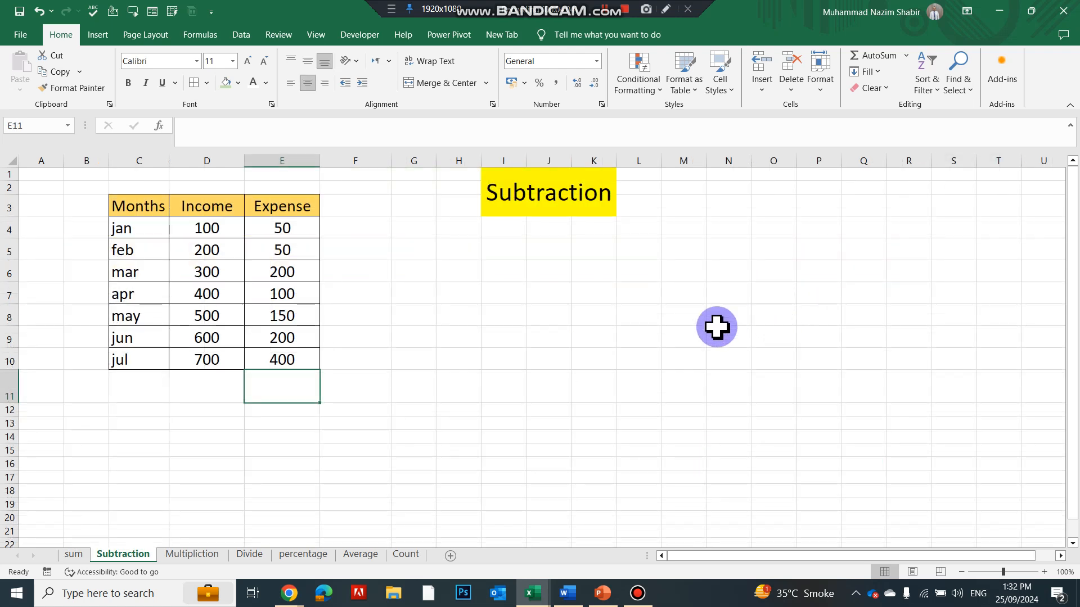
left_click(208, 226)
left_click_drag(208, 227, 208, 361)
left_click(276, 227)
left_click_drag(279, 249, 287, 357)
Step: Enter =D4-E4 in F4 to subtract January's expense from its income
left_click(361, 218)
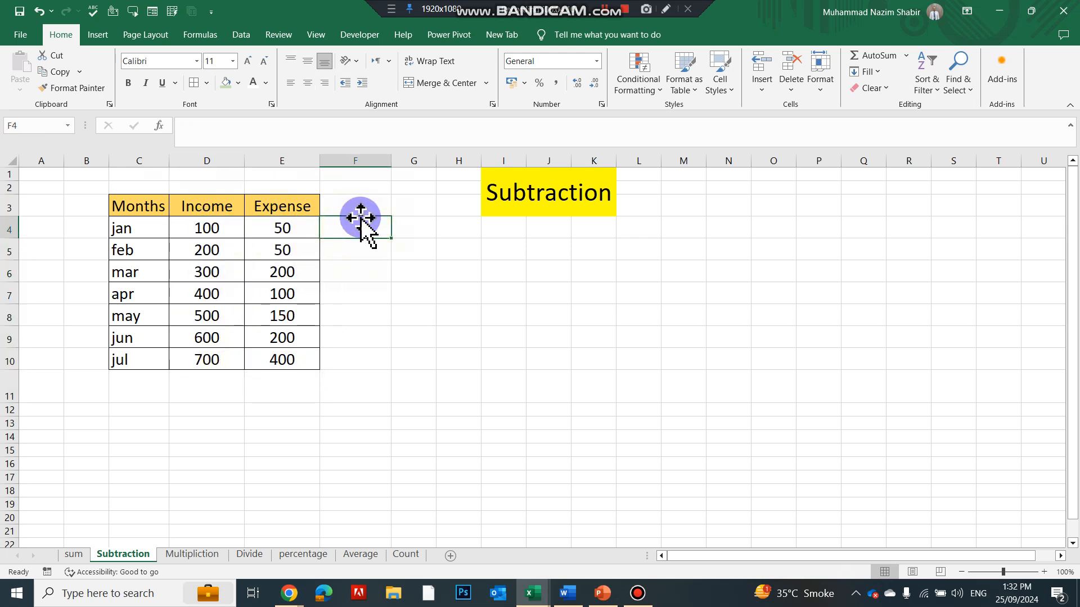
type("=")
key("Left")
key("Left")
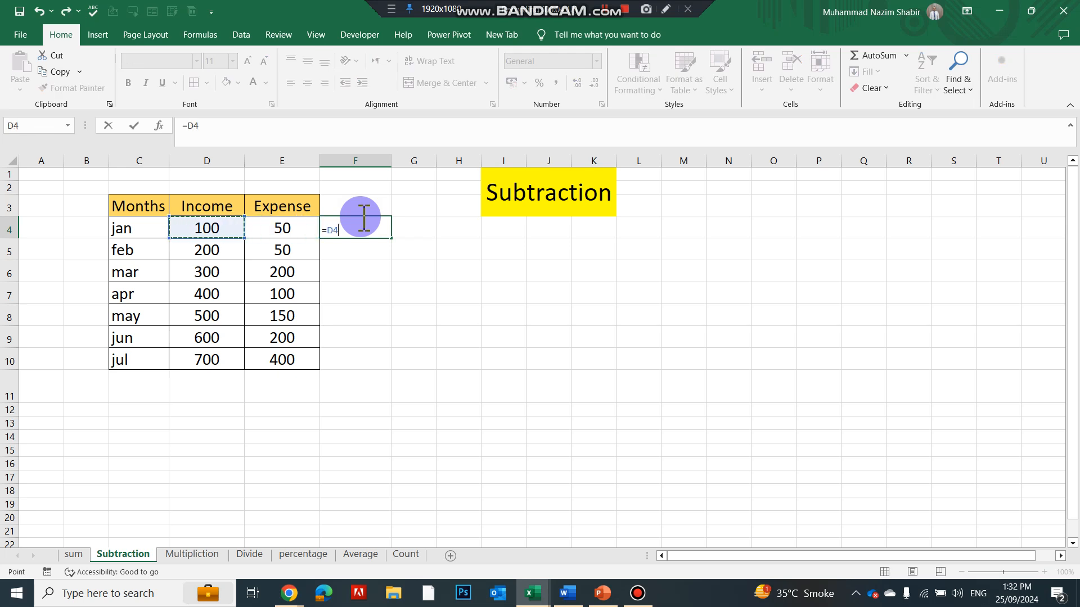
type("-")
key("Left")
key("Return")
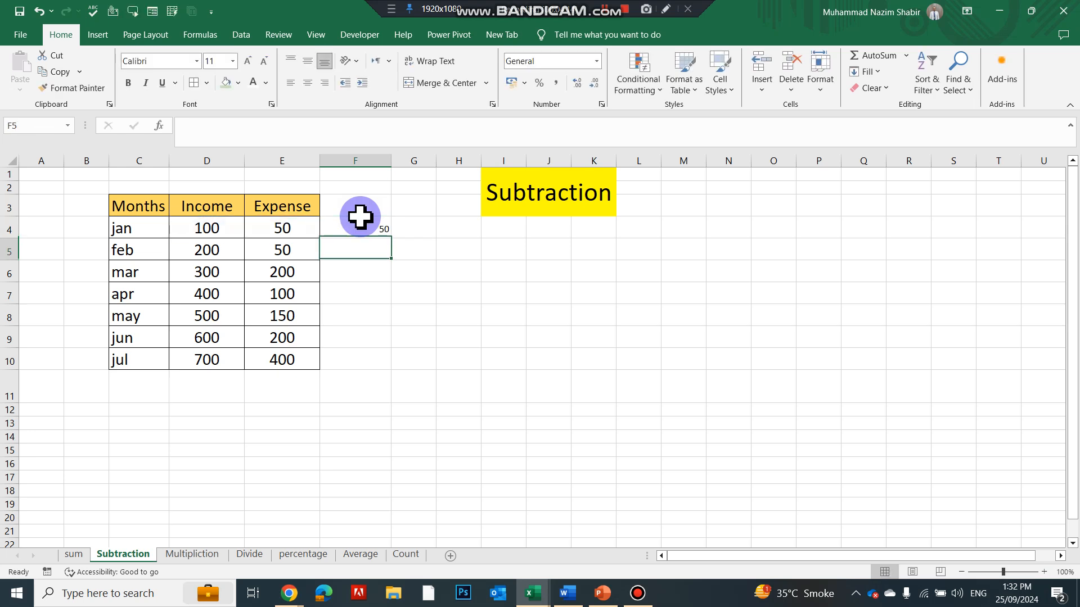
Step: Centre the contents of column F horizontally and vertically
left_click(361, 160)
left_click(307, 83)
left_click(307, 61)
Step: Fill the subtraction formula from F4 down through F10, and clear the filled range F4:F10
left_click(361, 237)
left_click_drag(391, 237, 390, 367)
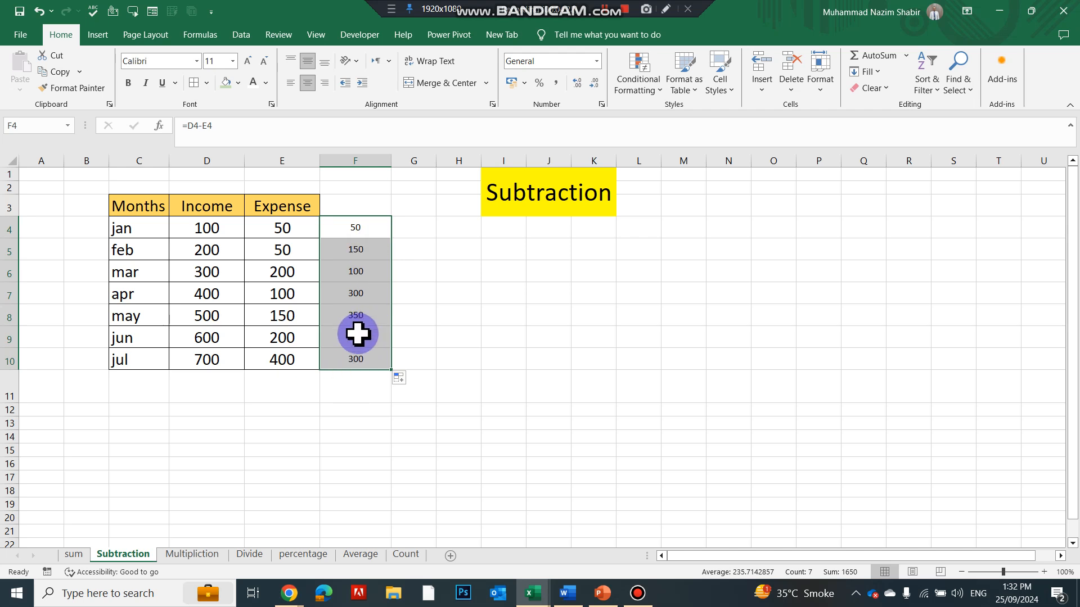
key("Delete")
Step: Increase the font size of the whole of column F to 20
left_click(350, 160)
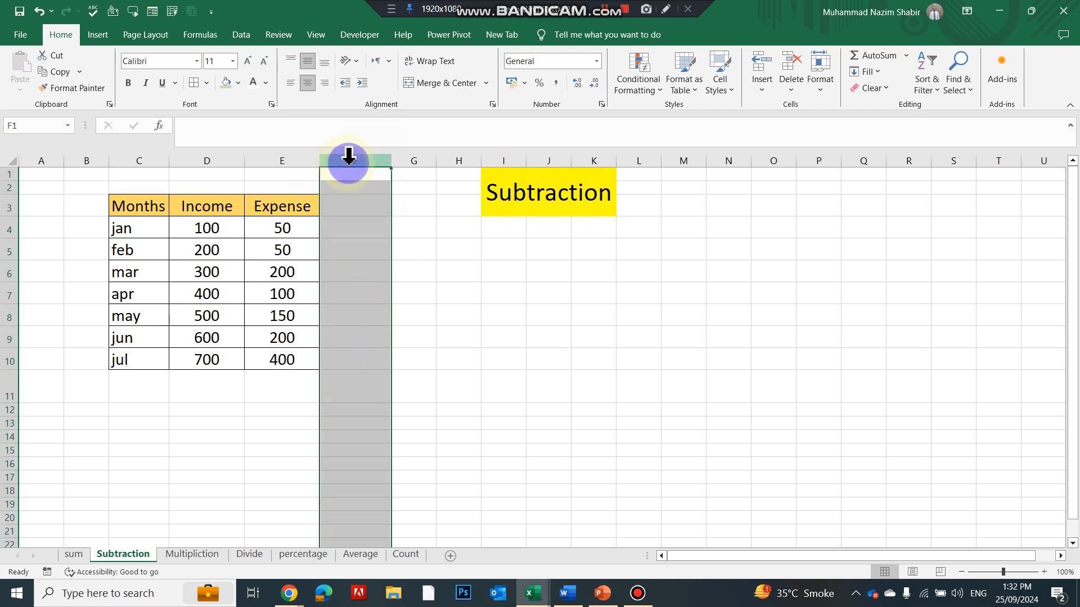
left_click(247, 61)
left_click(247, 61)
left_click(247, 60)
left_click(247, 61)
left_click(247, 61)
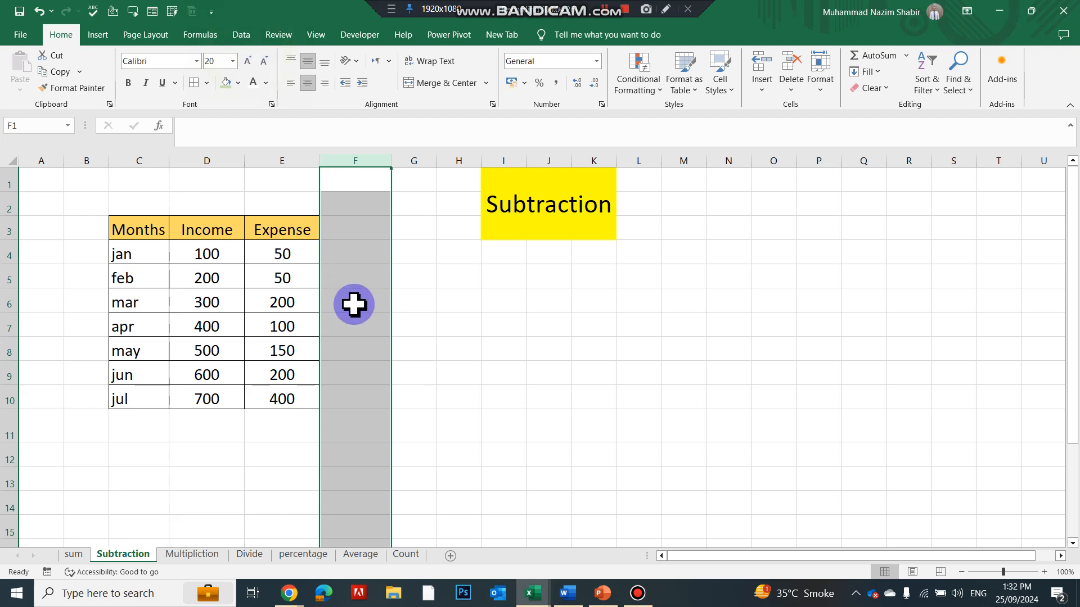
Step: Subtract each month's expense from its income by entering =D4-E4 in F4 and copying it down through F10
left_click(354, 297)
scroll(354, 297, "up", 1)
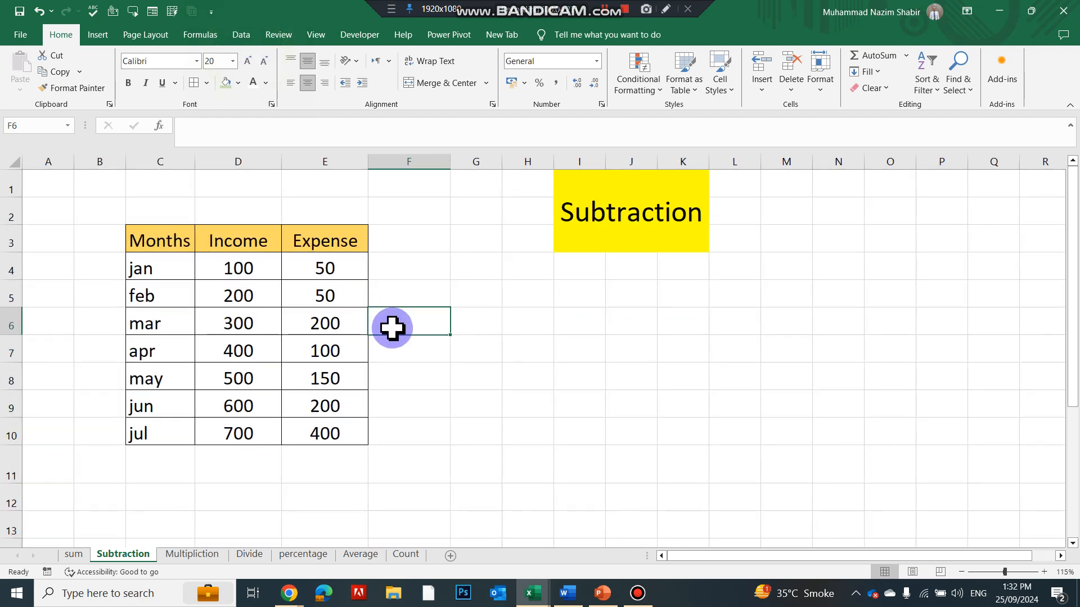
left_click(403, 272)
type("=")
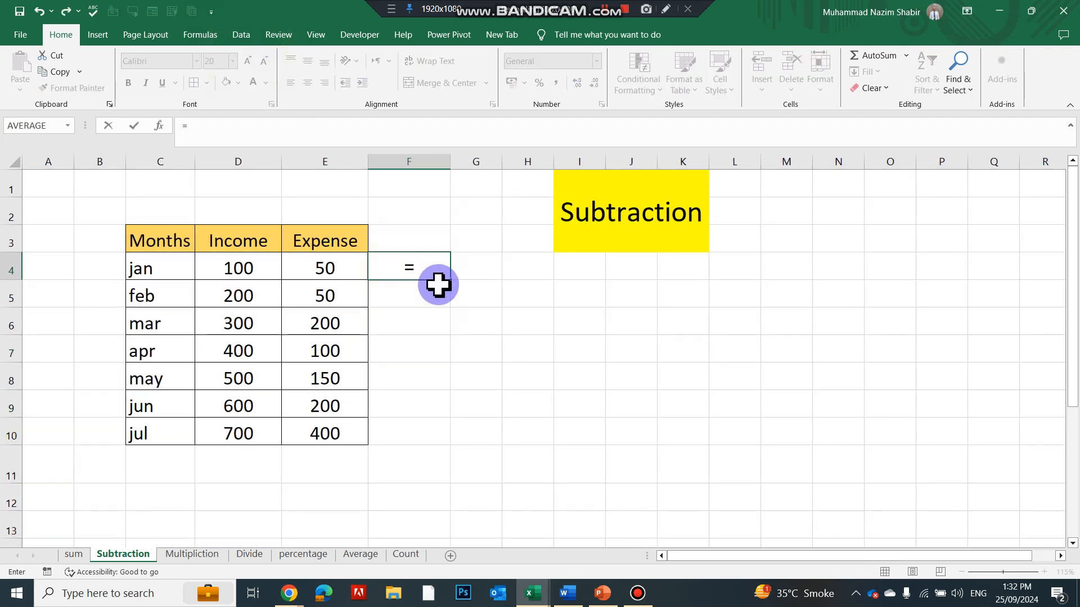
key("Left")
key("Left")
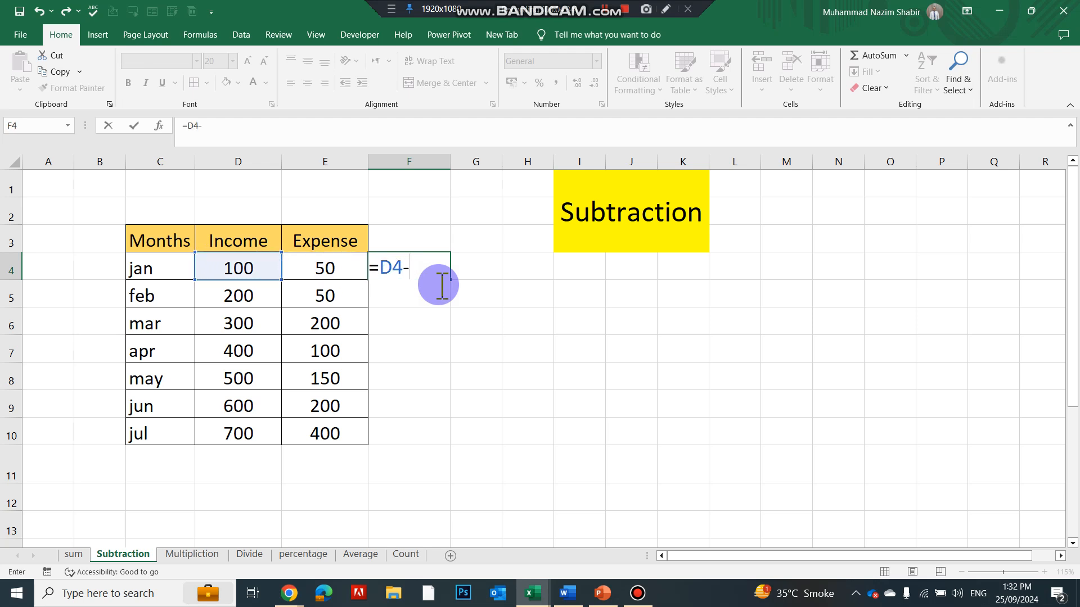
key("Left")
key("Return")
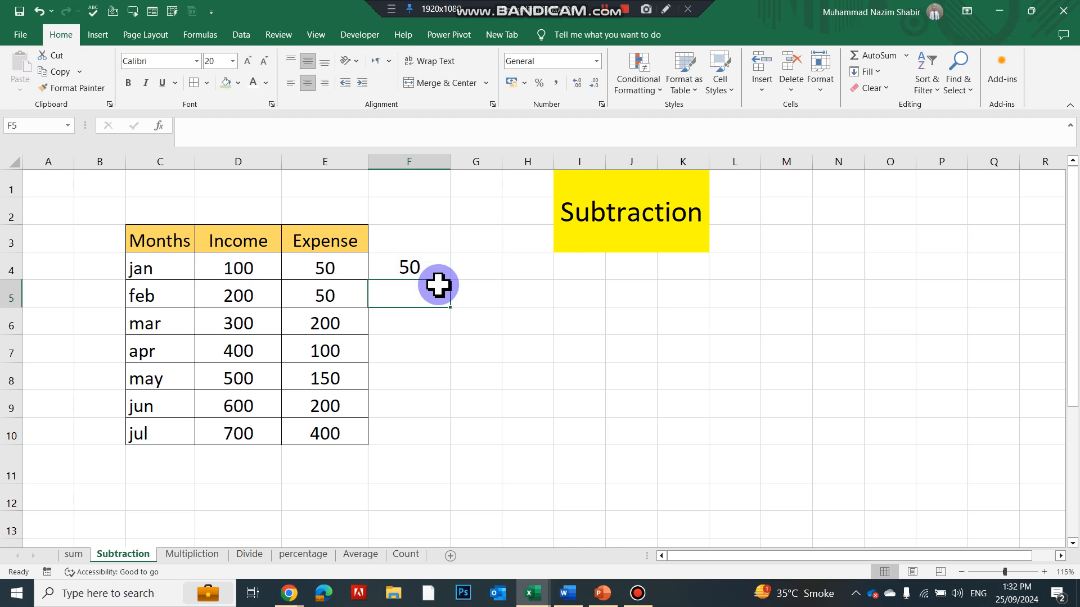
left_click(434, 267)
left_click_drag(453, 281, 428, 430)
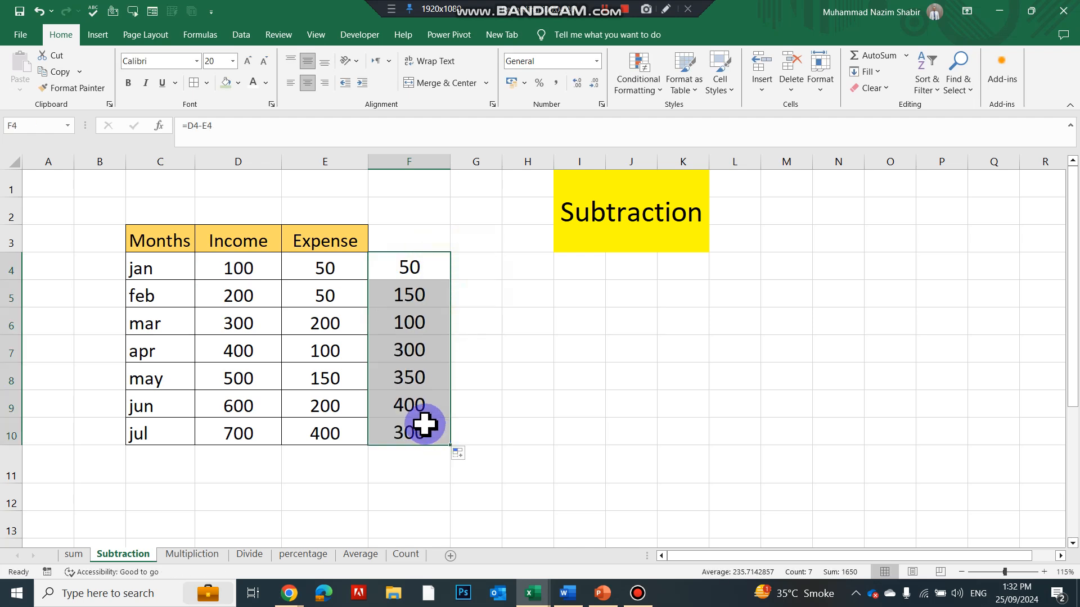
Step: Total the monthly differences in F11 with =SUM(F4:F10)
left_click(423, 476)
type("=su")
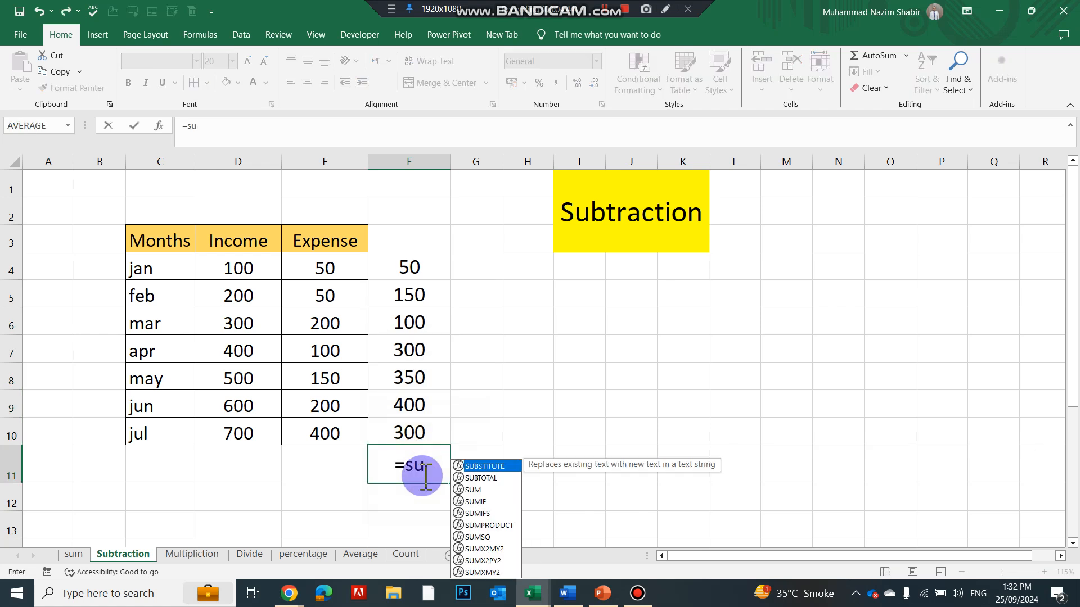
type("m")
key("Tab")
key("Up")
key("shift+Up")
key("shift+Up")
key("shift+Up")
key("shift+Up")
key("shift+Up")
key("shift+Up")
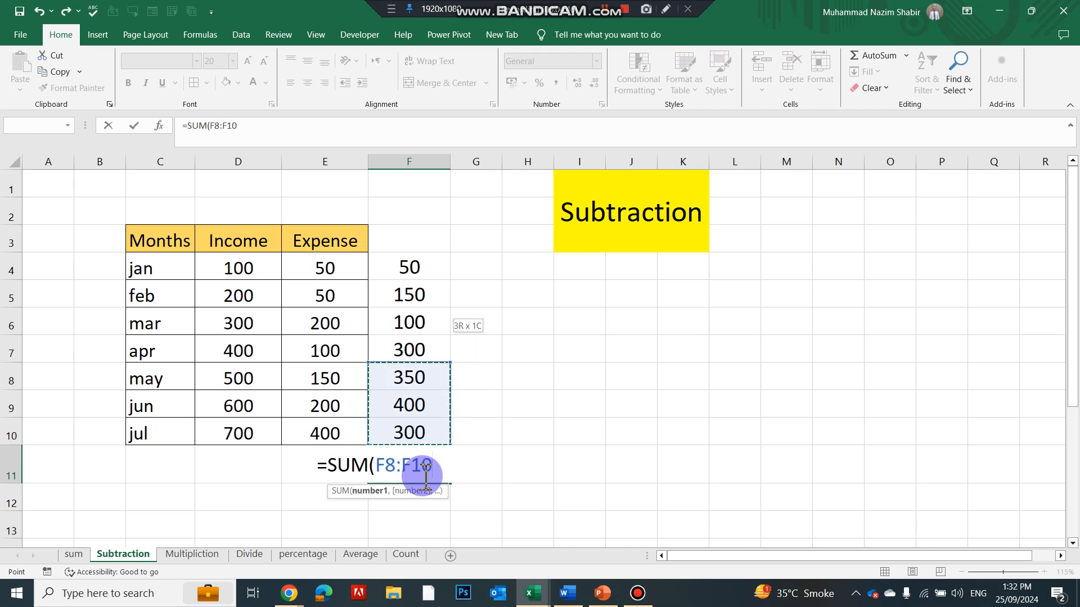
key("Return")
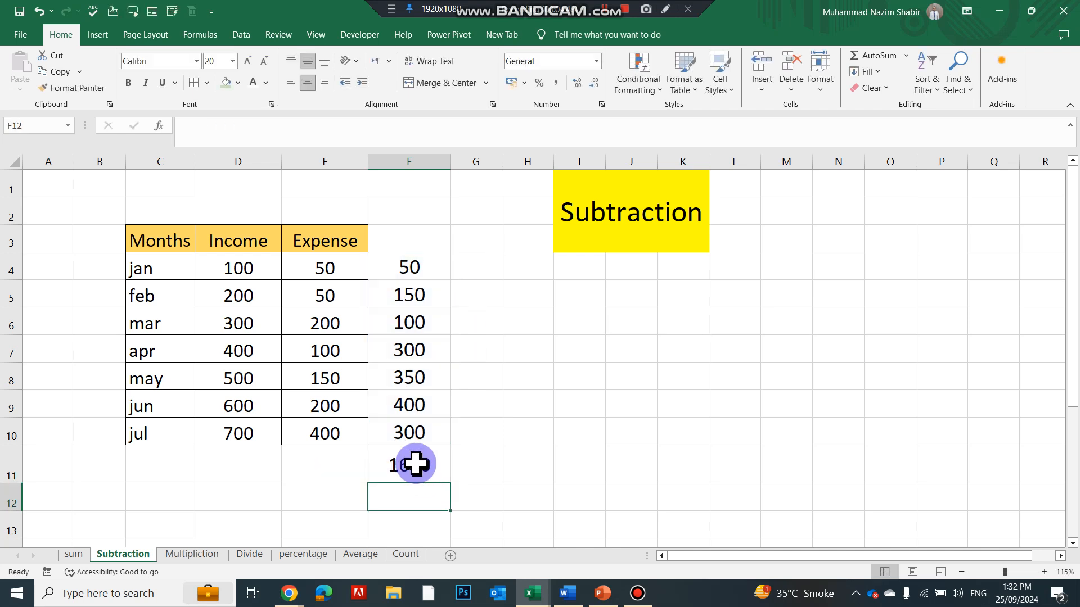
left_click(417, 462)
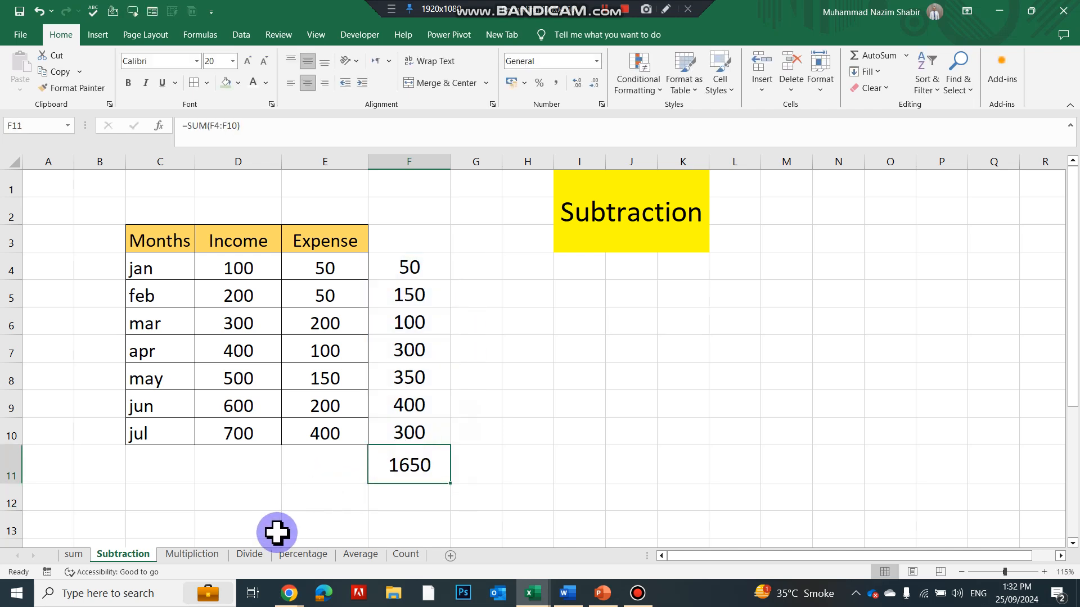
Step: On the Multipliction sheet, set the font size of the Multiply cells F4:F15 to 22 and widen column F
left_click(214, 557)
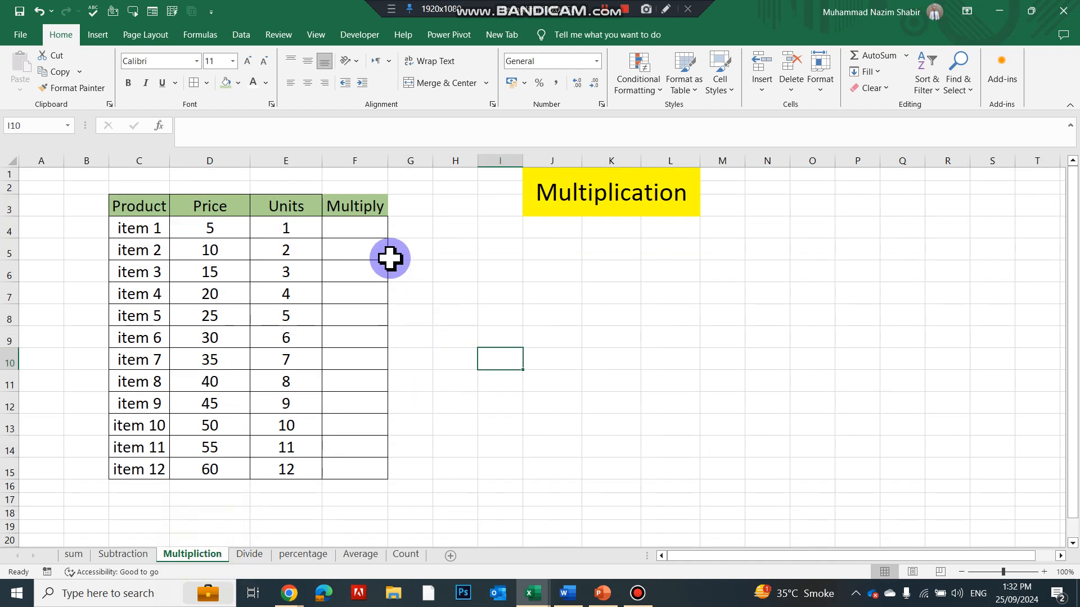
left_click(361, 226)
type("=")
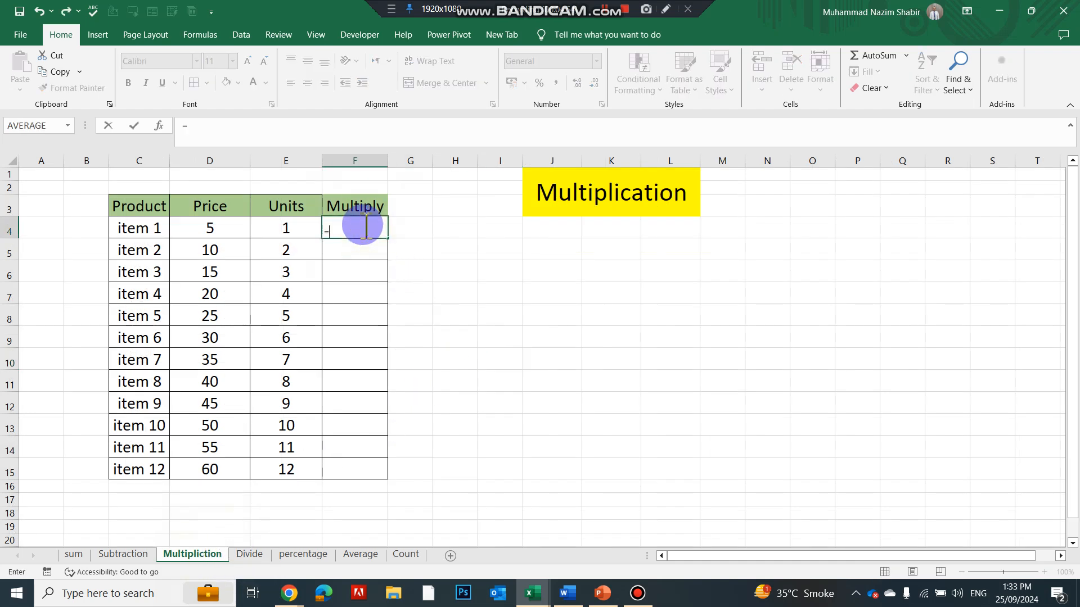
key("Escape")
left_click_drag(366, 221, 360, 472)
left_click(245, 60)
left_click(245, 60)
left_click(246, 61)
left_click(246, 60)
left_click(246, 61)
left_click(246, 60)
left_click(245, 61)
left_click(261, 64)
left_click(261, 64)
left_click_drag(388, 161, 431, 160)
Step: Enter =D4*E4 in F4 to multiply item 1's price by its units
left_click(409, 227)
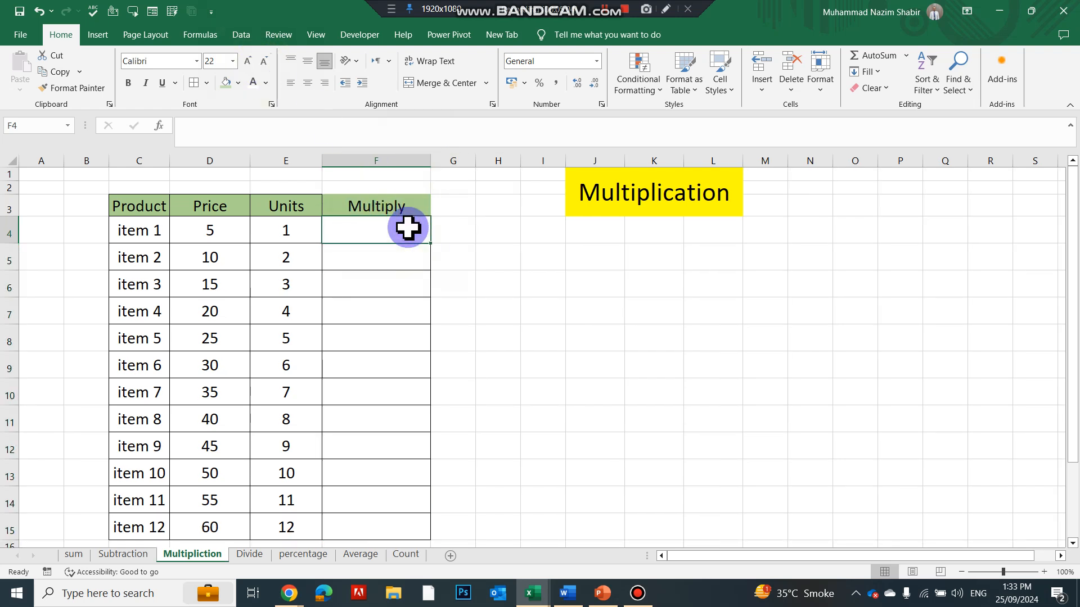
type("=")
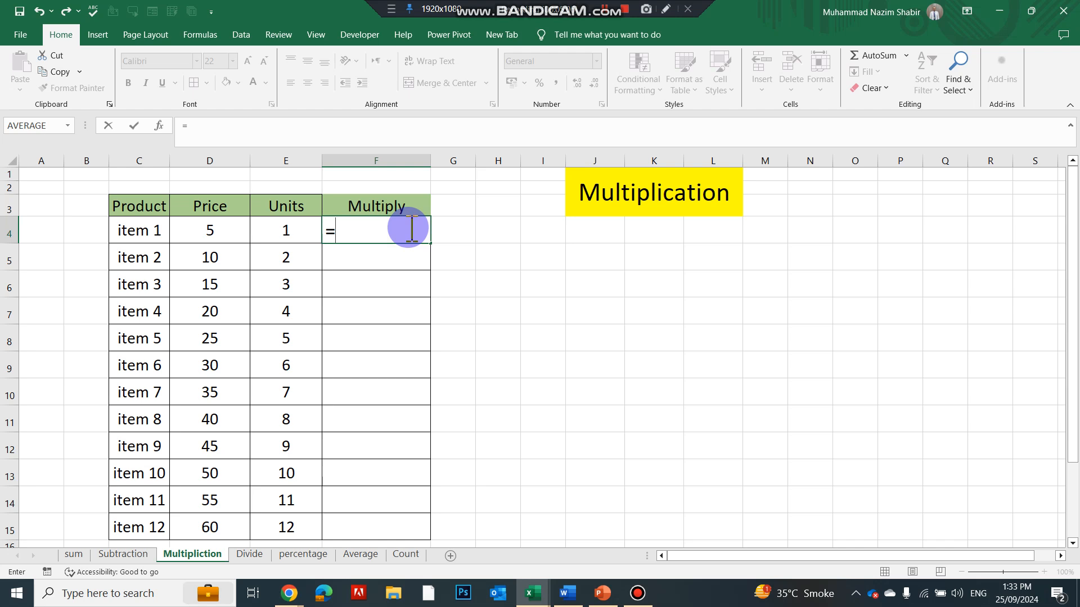
key("Left")
key("Left")
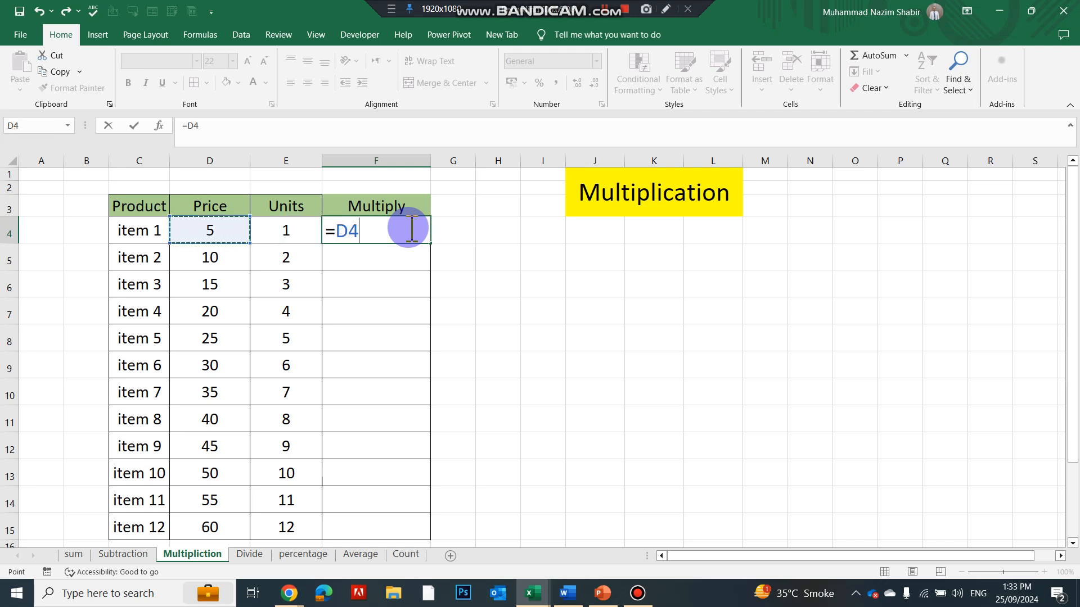
type("*")
key("Left")
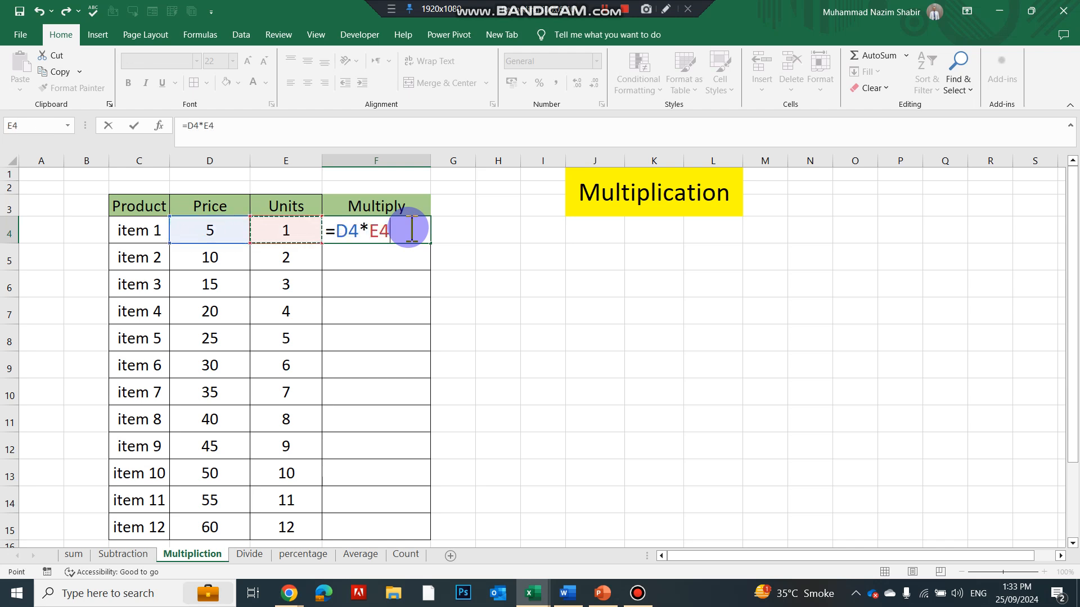
key("Return")
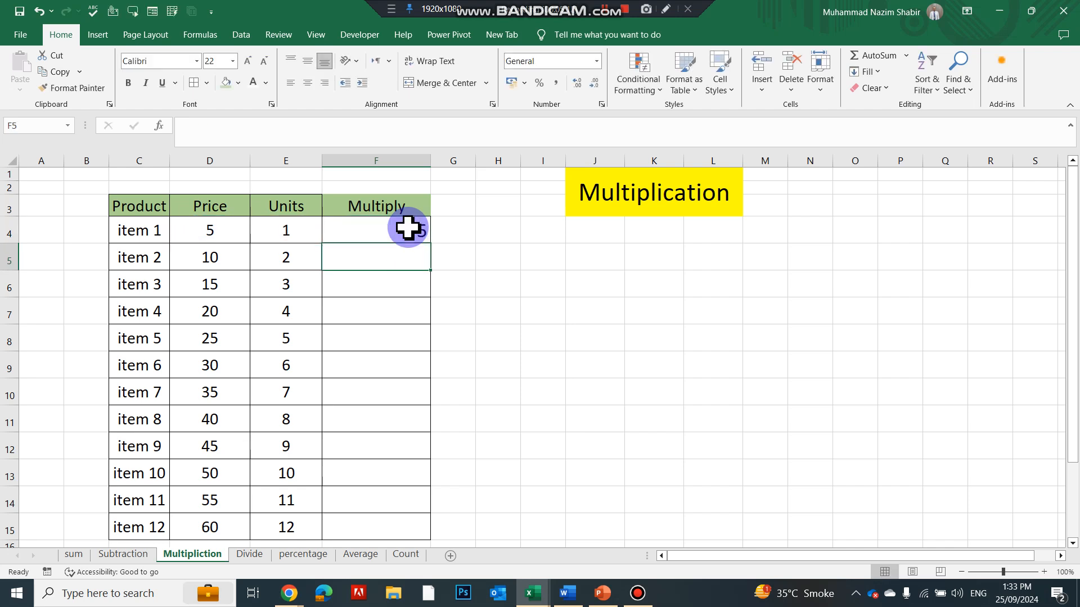
Step: Centre column F horizontally and copy the multiplication formula from F4 down through F15
left_click(393, 162)
left_click(308, 83)
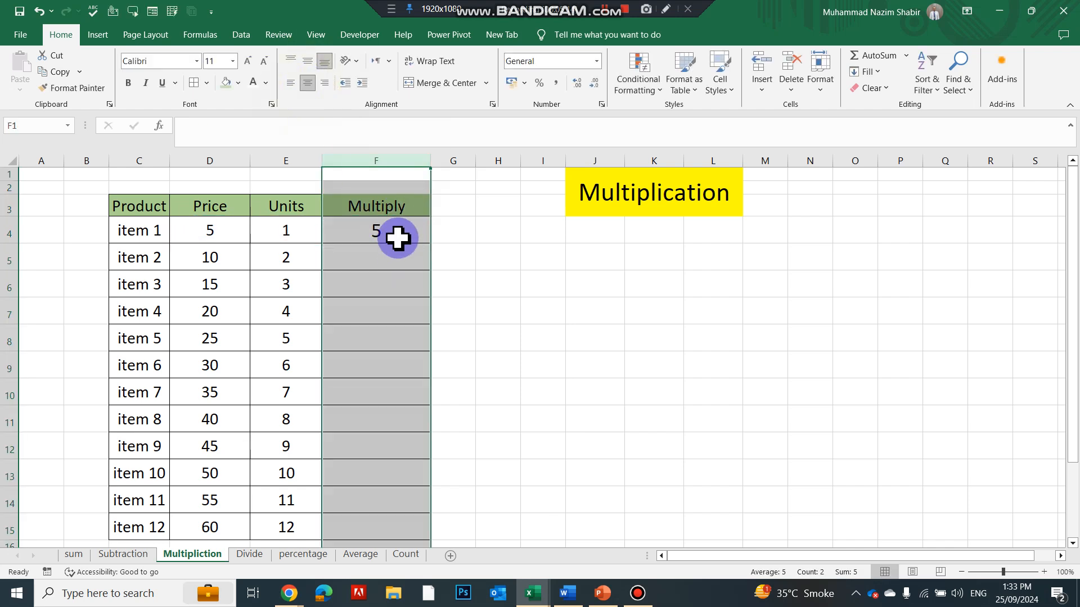
left_click(398, 244)
left_click_drag(431, 243, 438, 544)
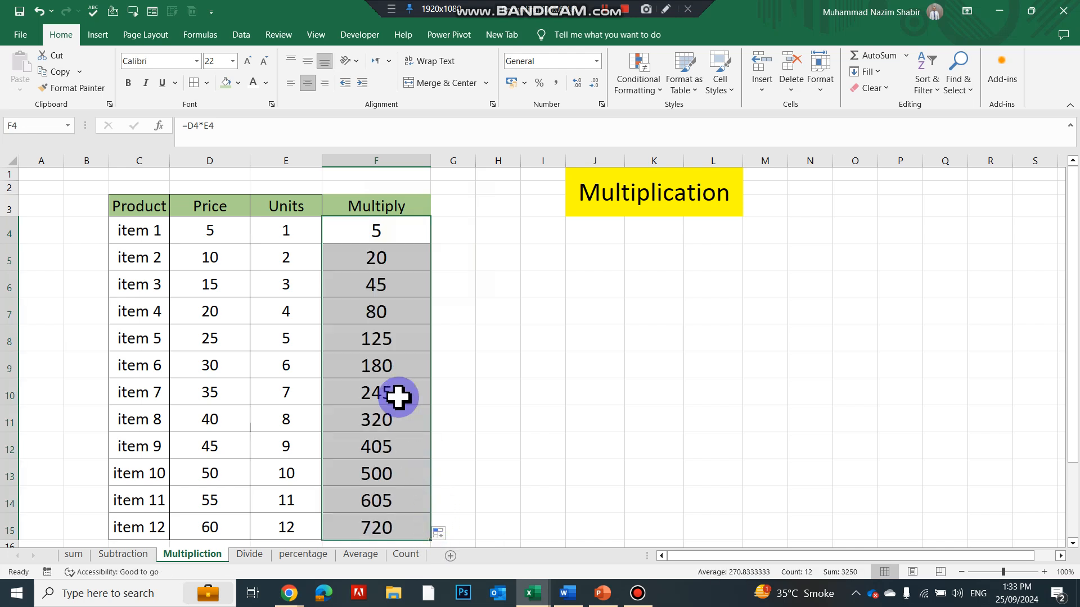
Step: Check the Multiply results for item 2 and item 3 against their prices and units
left_click(214, 254)
left_click(283, 261)
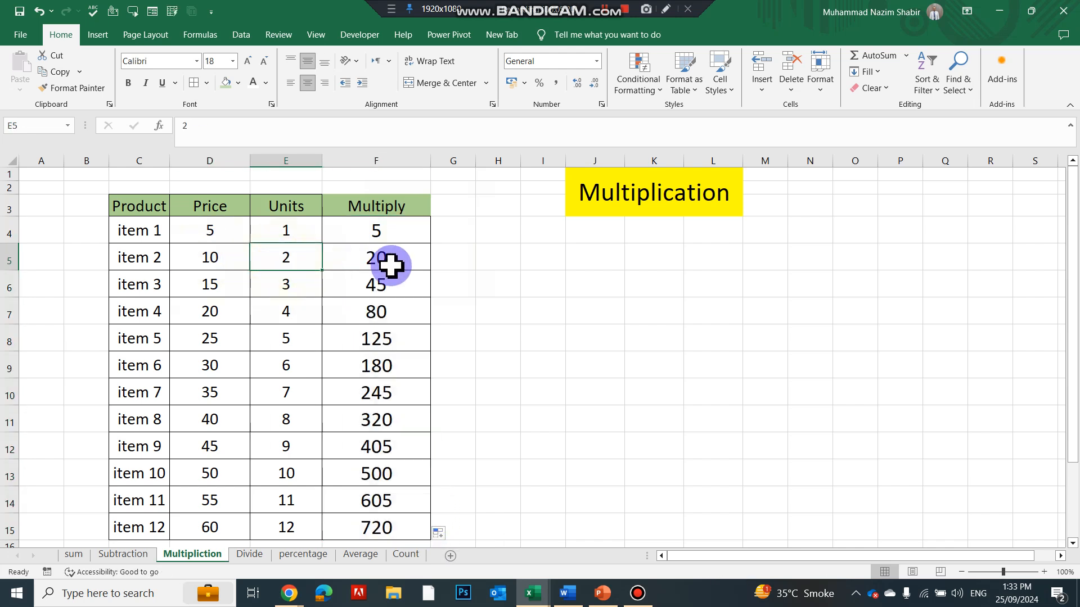
left_click(392, 262)
left_click(241, 287)
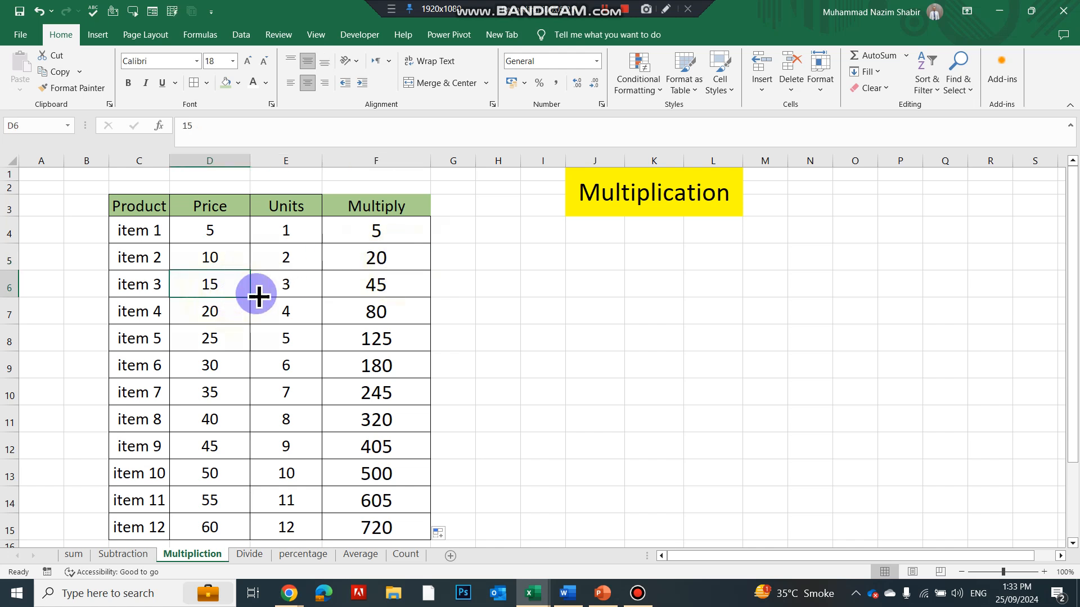
left_click(287, 287)
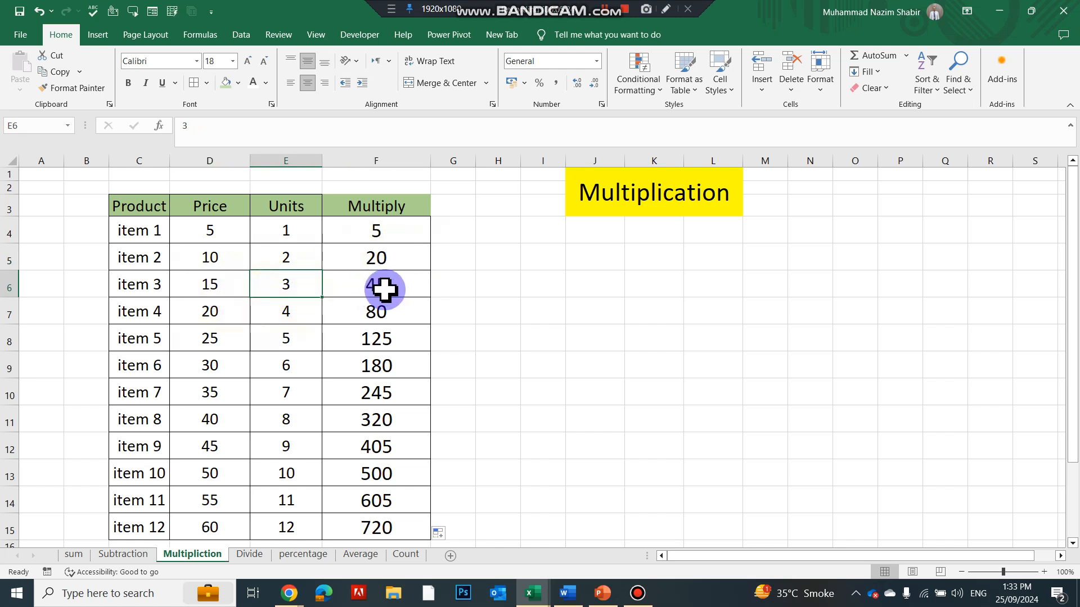
Step: On the Divide sheet, enter =E4/E5 in the share cell E6 to divide the profit by the number of persons
key("ctrl+Page_Down")
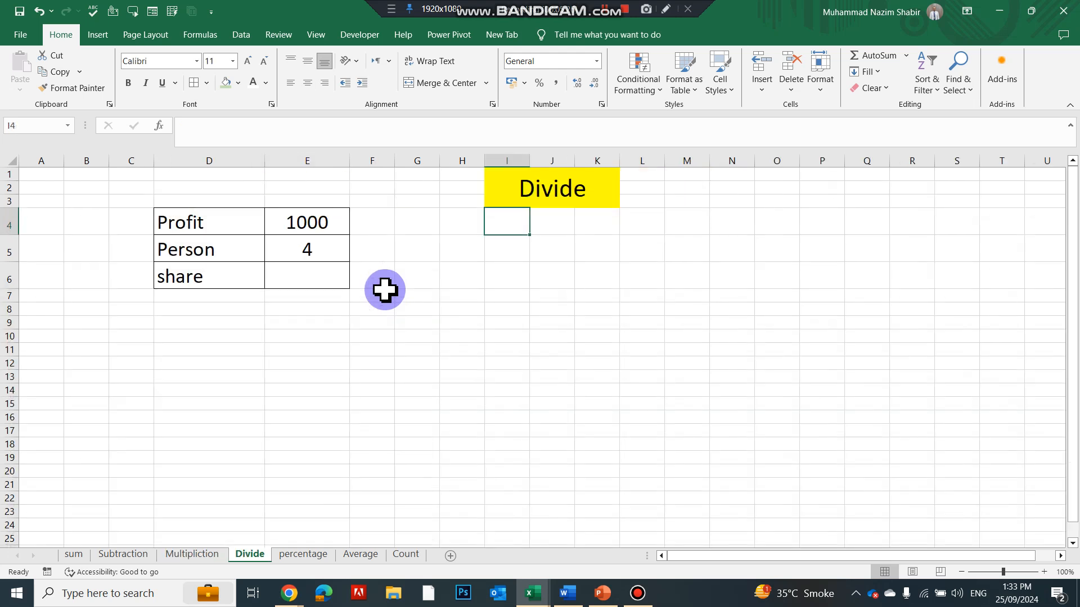
left_click(213, 222)
left_click(330, 225)
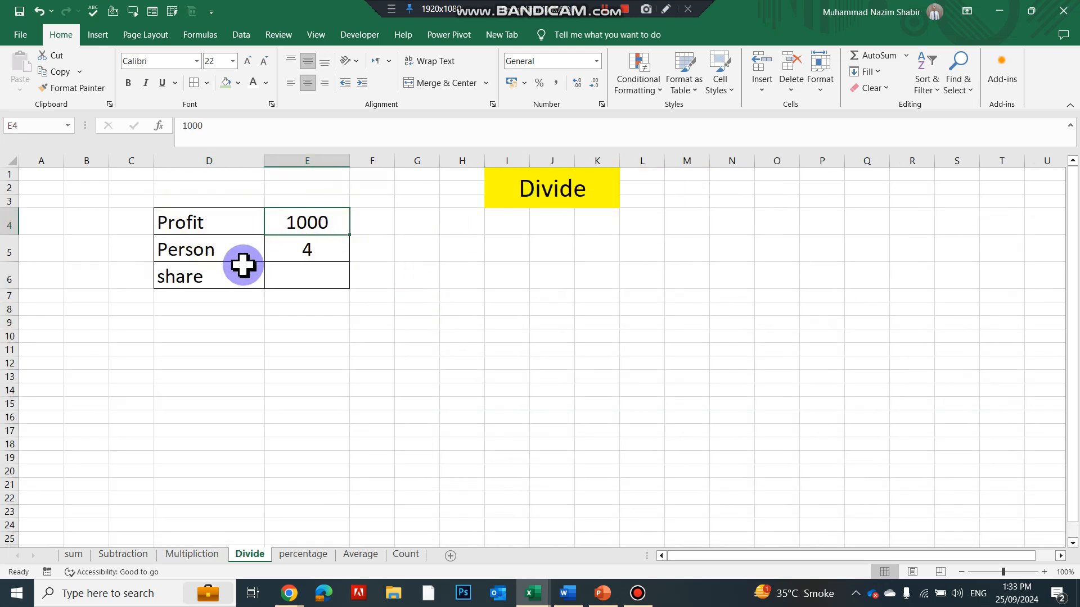
left_click(223, 251)
left_click(317, 249)
left_click(316, 281)
scroll(316, 282, "up", 5)
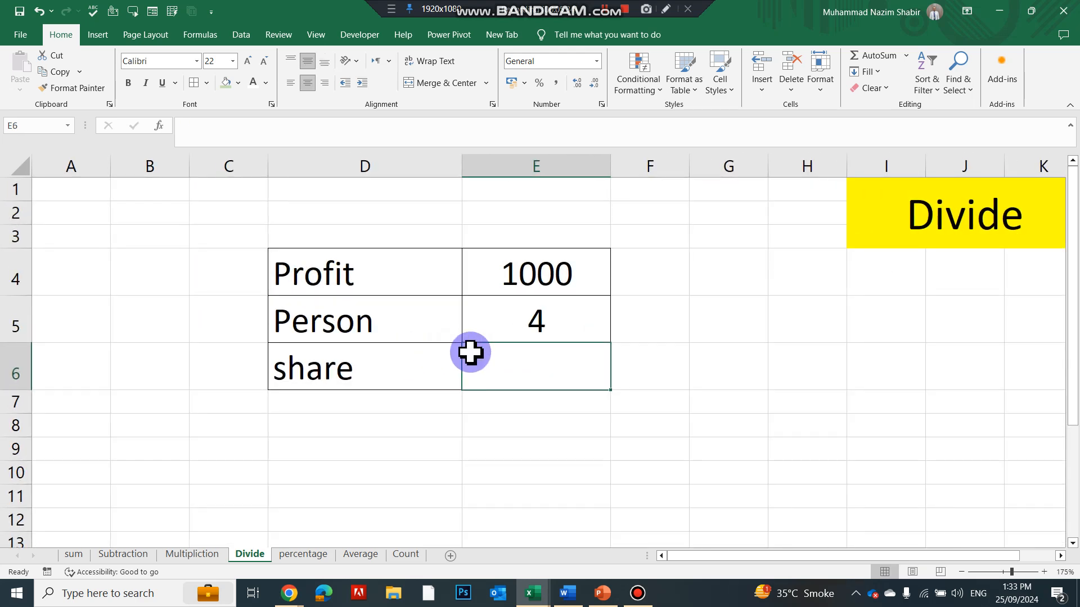
type("=")
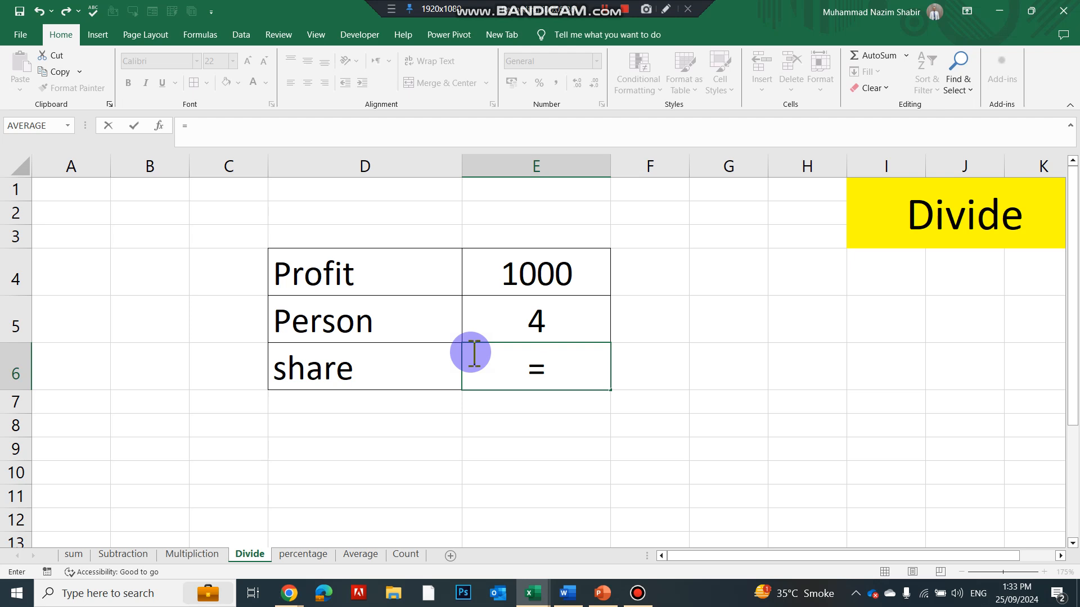
key("Up")
key("Up")
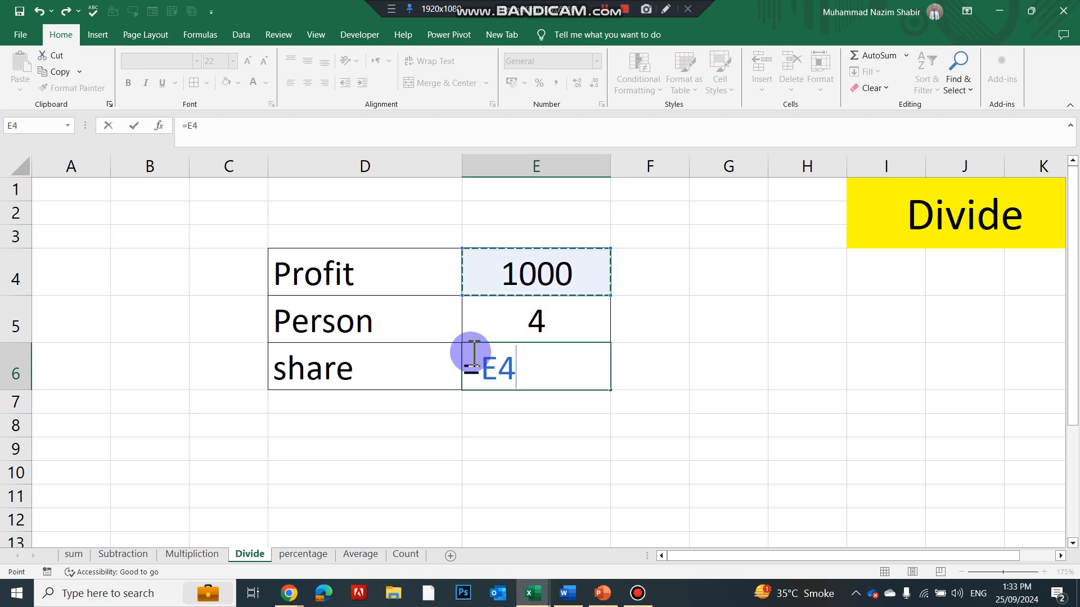
type("/")
key("Up")
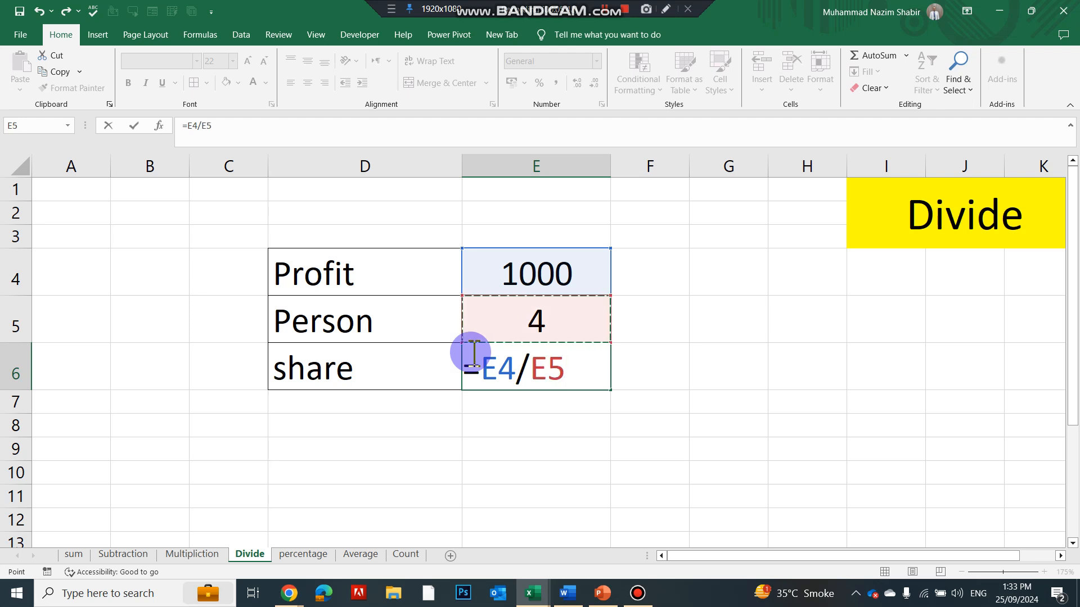
key("Return")
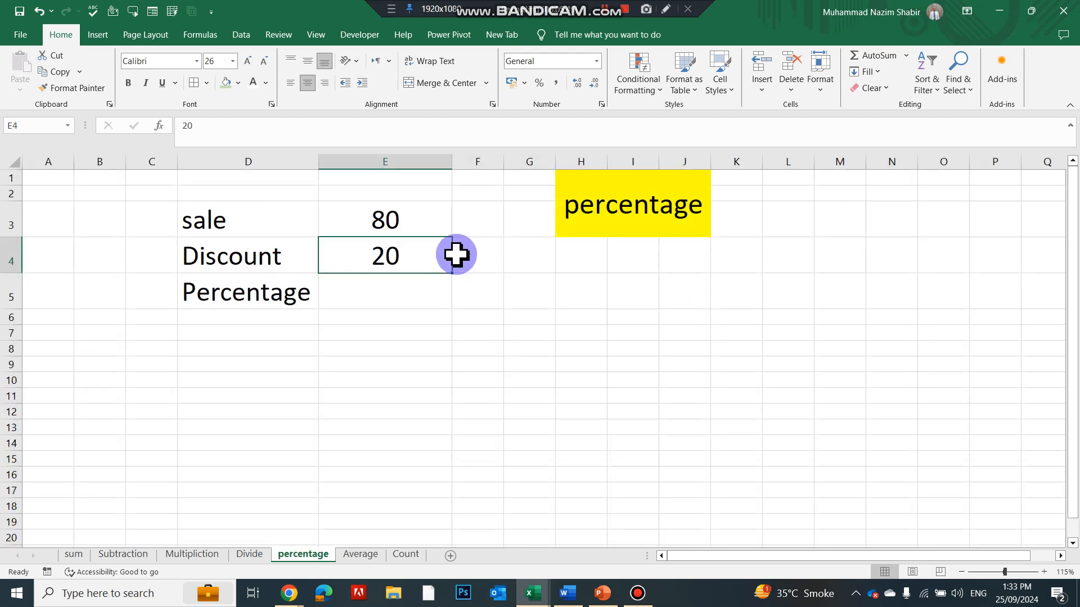
Step: On the percentage sheet, enter =E4/E3 in E5 to divide the discount by the sale, and format E5 as a percentage
left_click(607, 224)
left_click(260, 221)
left_click_drag(260, 220, 394, 222)
left_click(398, 221)
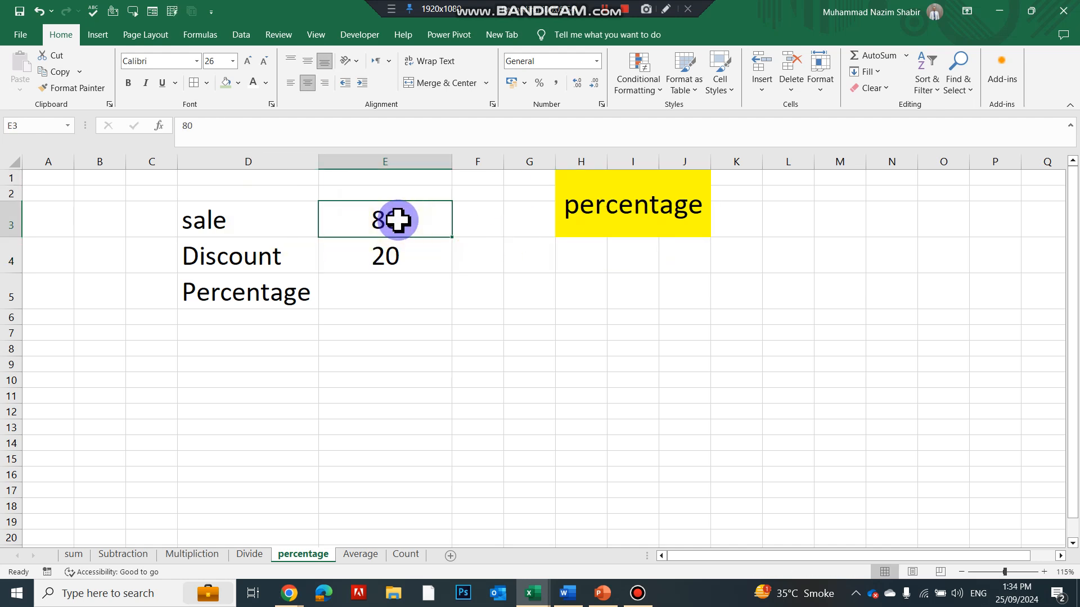
left_click(192, 269)
left_click(377, 250)
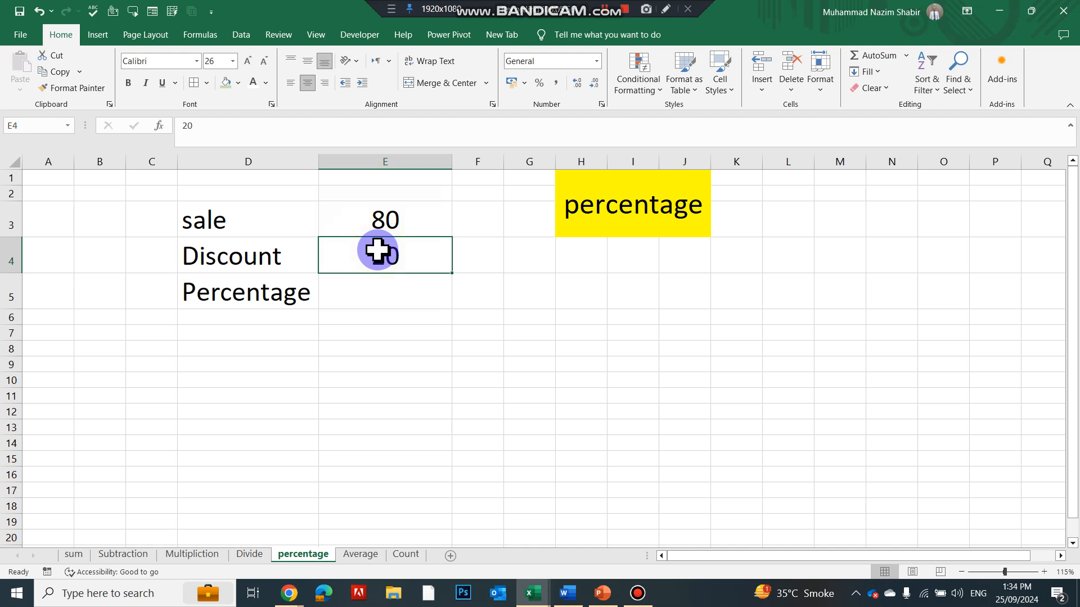
left_click(383, 296)
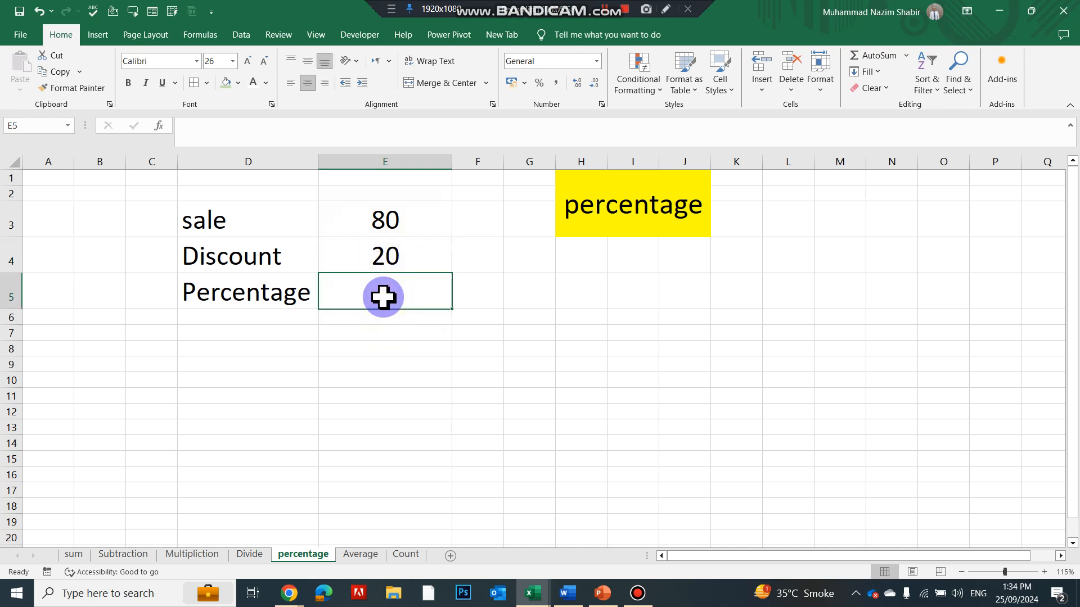
type("=")
key("Up")
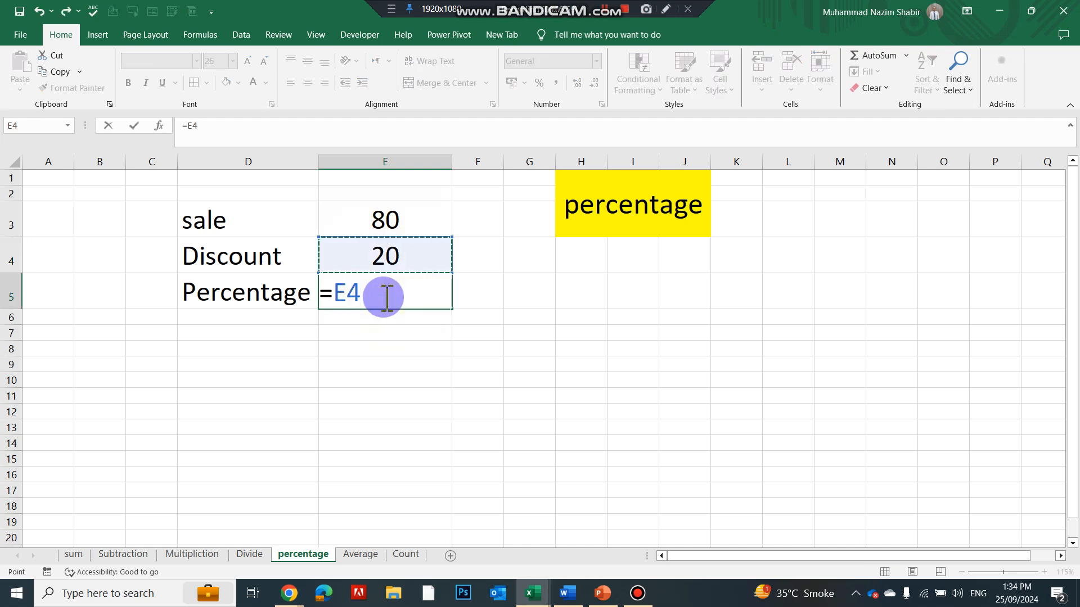
type("/")
key("Up")
key("Up")
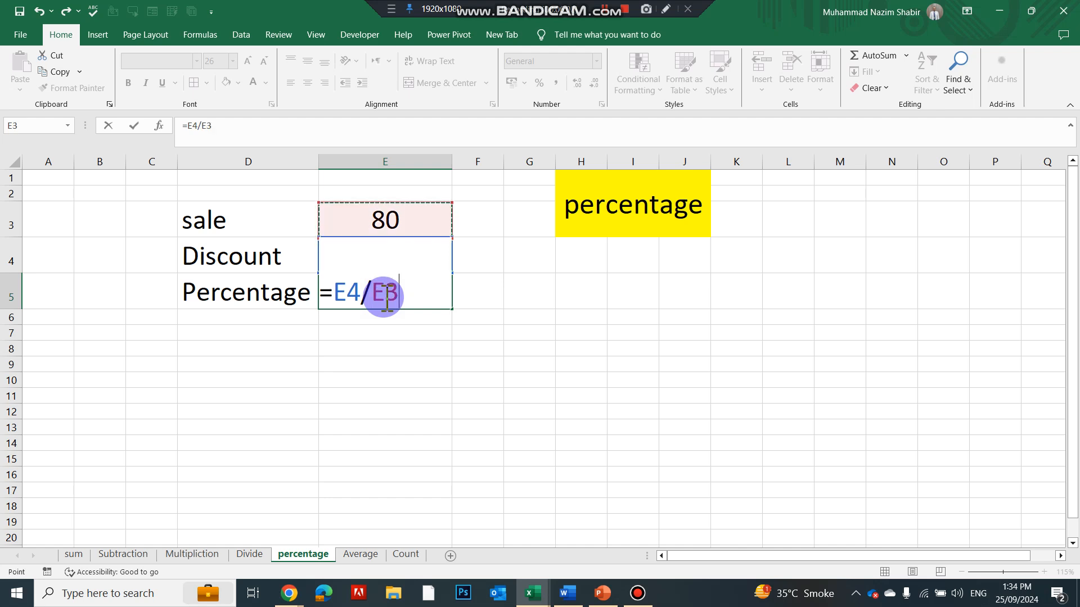
key("Return")
left_click(384, 294)
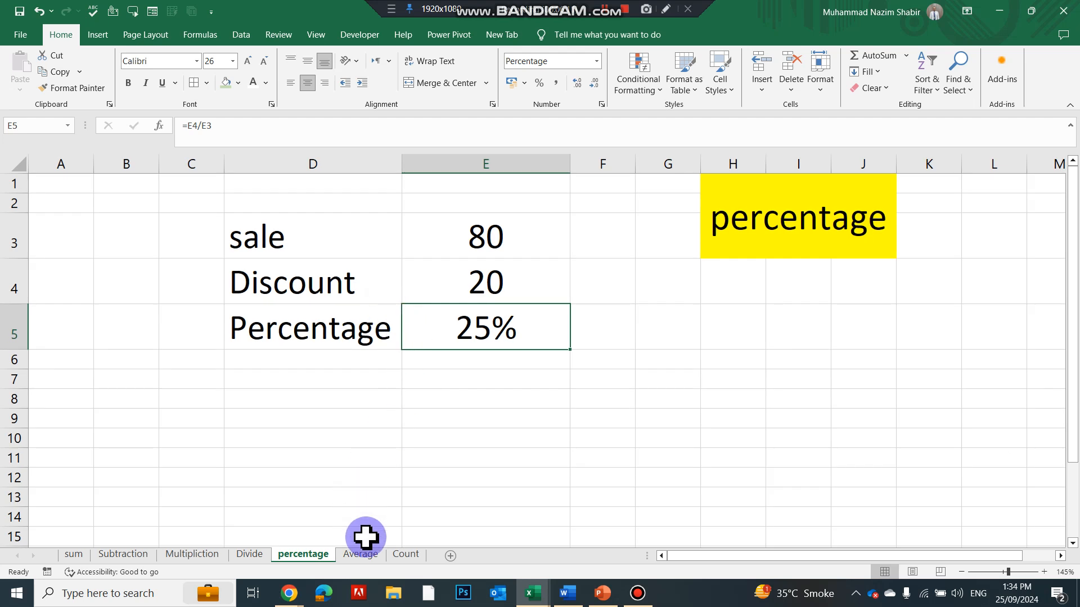
Step: On the Average sheet, enter =AVERAGE(F5:F16) in the average sales cell F17 to average the monthly sales
left_click(360, 555)
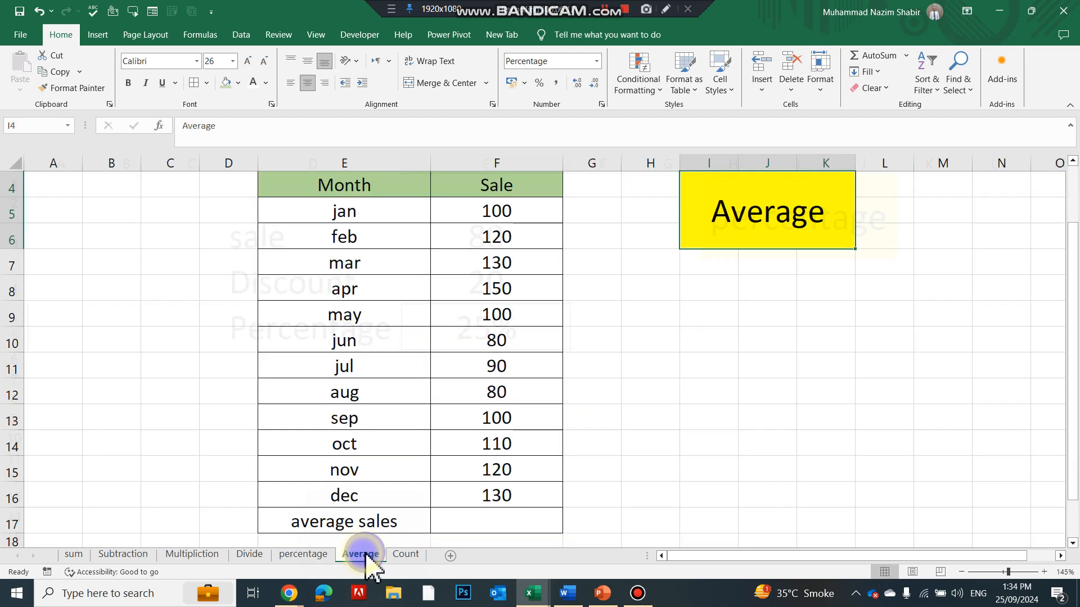
left_click(502, 522)
type("=")
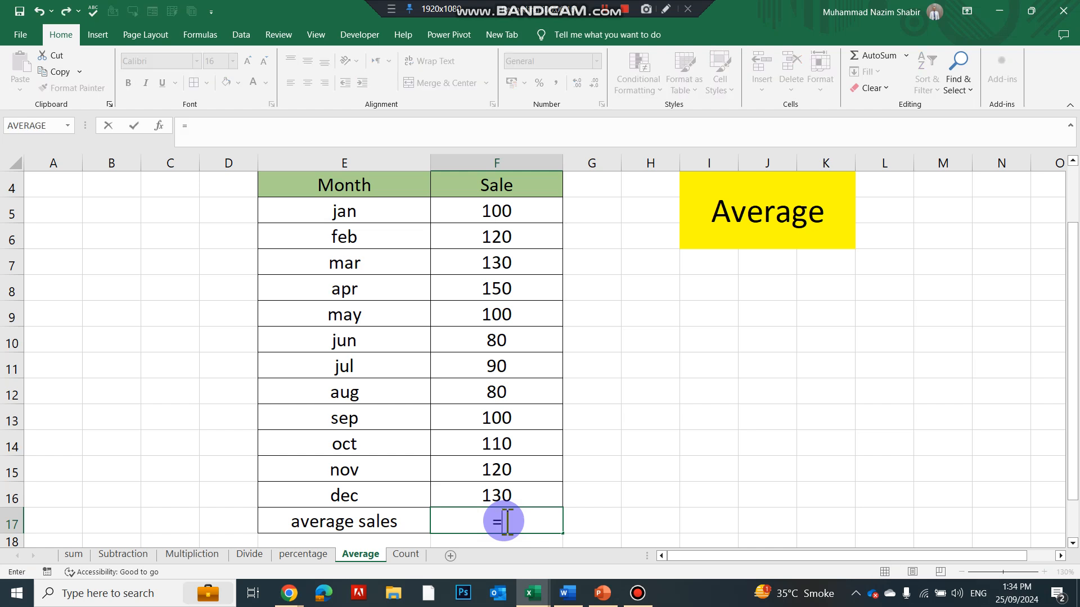
type("aver")
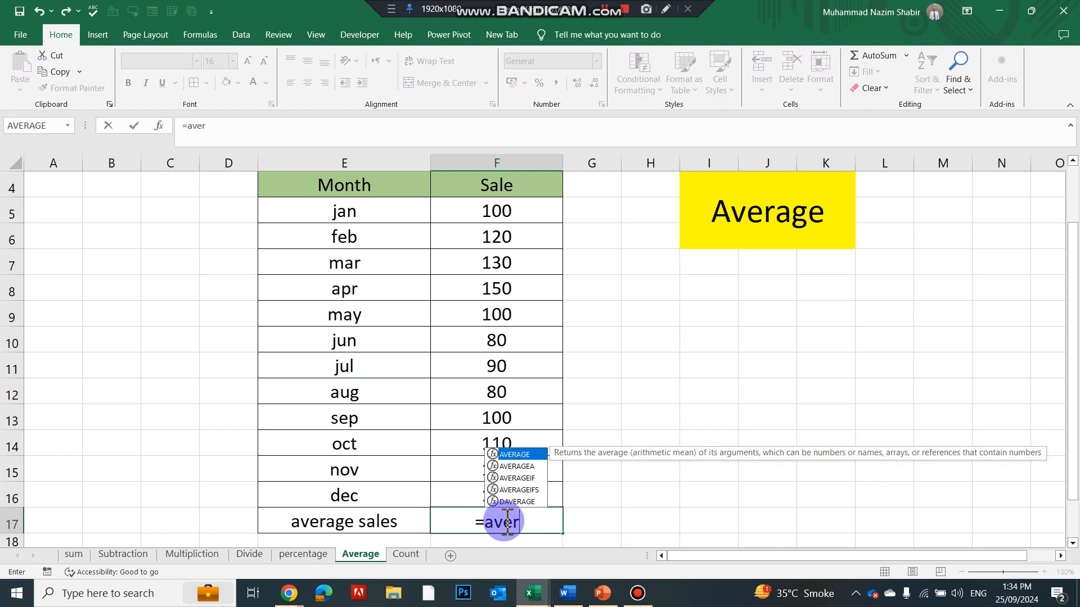
key("Tab")
left_click_drag(514, 492, 477, 216)
key("Return")
Step: Format the average sales value in F17 to show no decimal places
scroll(559, 417, "up", 1)
scroll(548, 451, "down", 1)
left_click(518, 494)
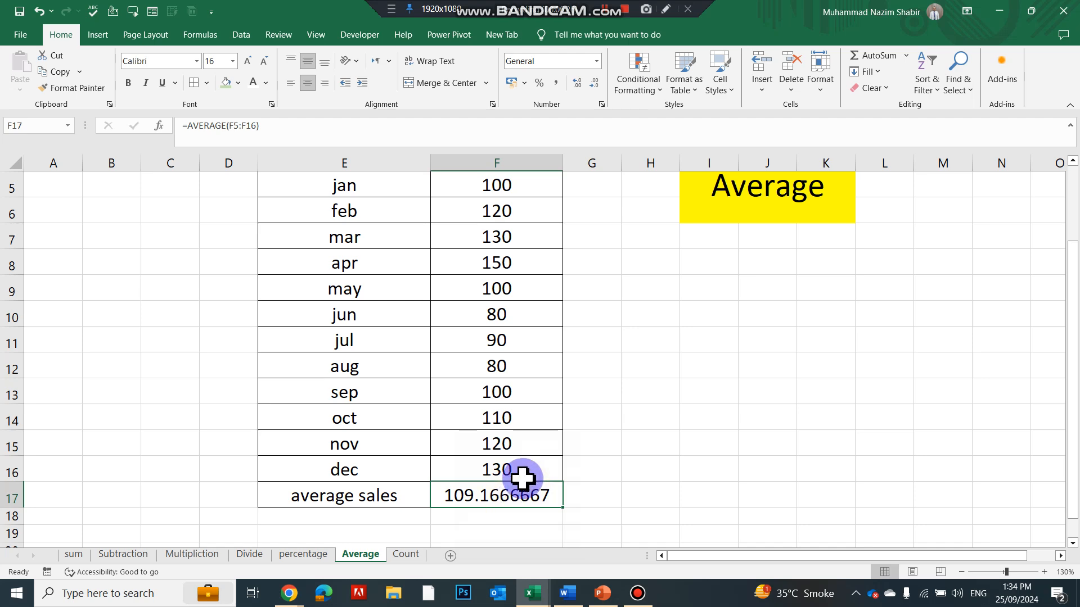
scroll(523, 477, "up", 2)
scroll(523, 477, "down", 1)
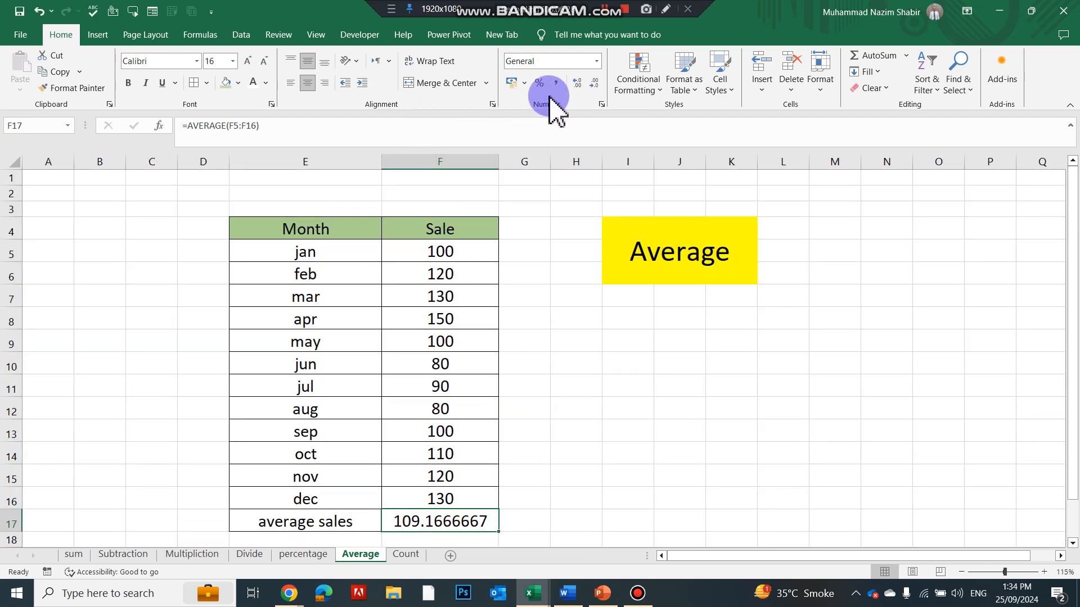
left_click(578, 82)
left_click(590, 84)
left_click(591, 84)
left_click(594, 83)
left_click(593, 83)
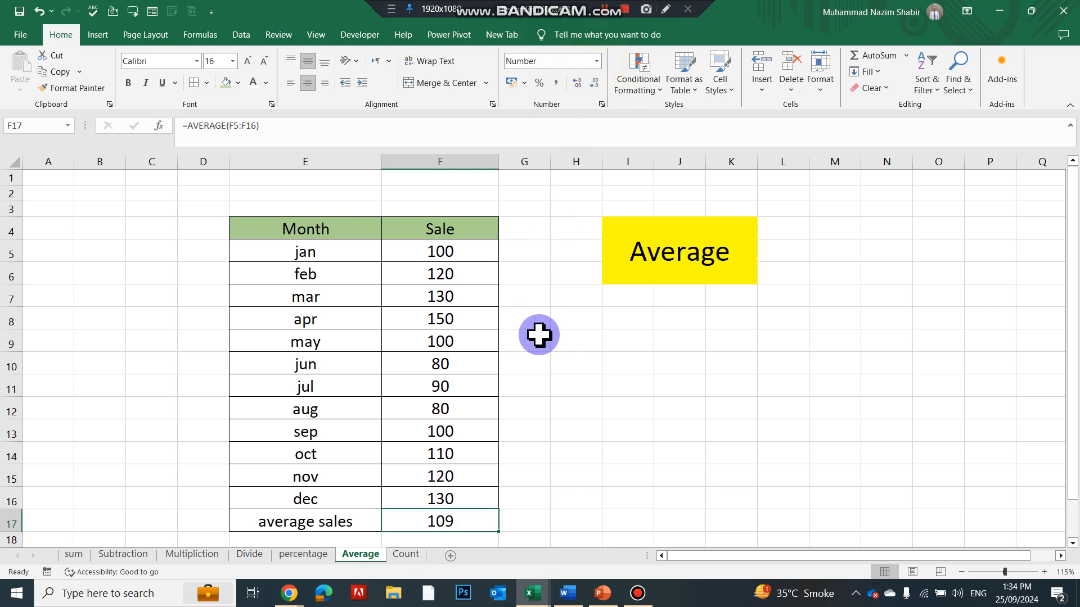
Step: Fill the average sales row, cells E17:F17, with blue
left_click(318, 255)
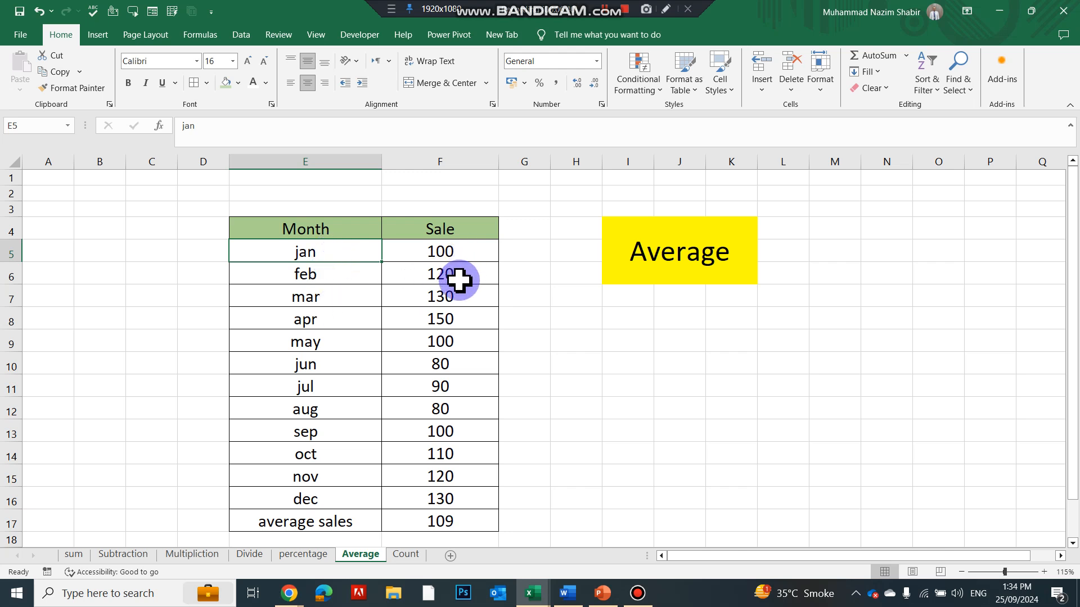
left_click(444, 520)
left_click_drag(340, 513, 413, 515)
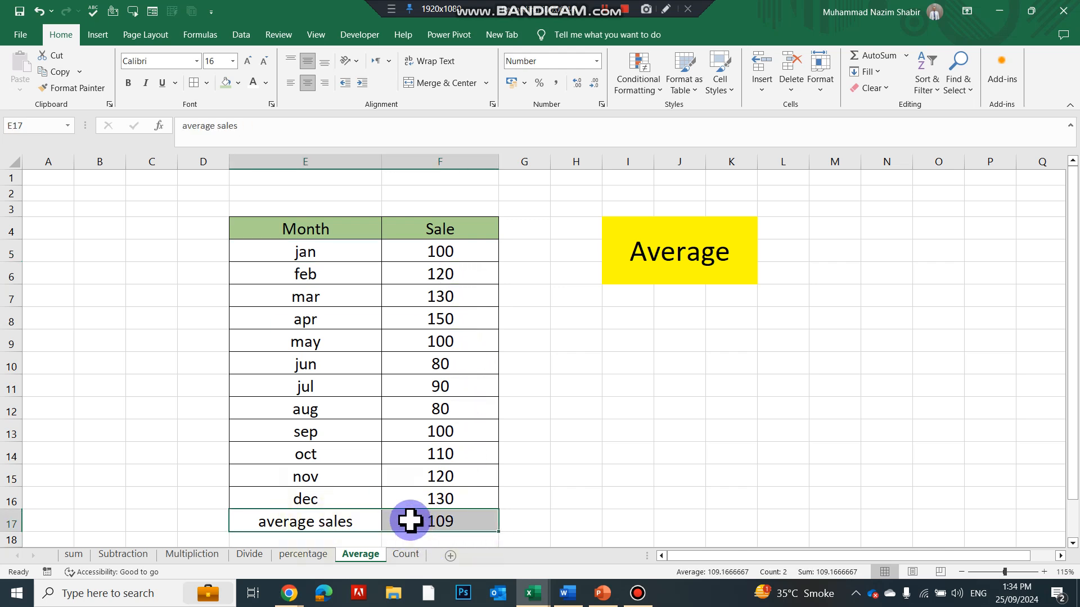
left_click(238, 83)
left_click(319, 148)
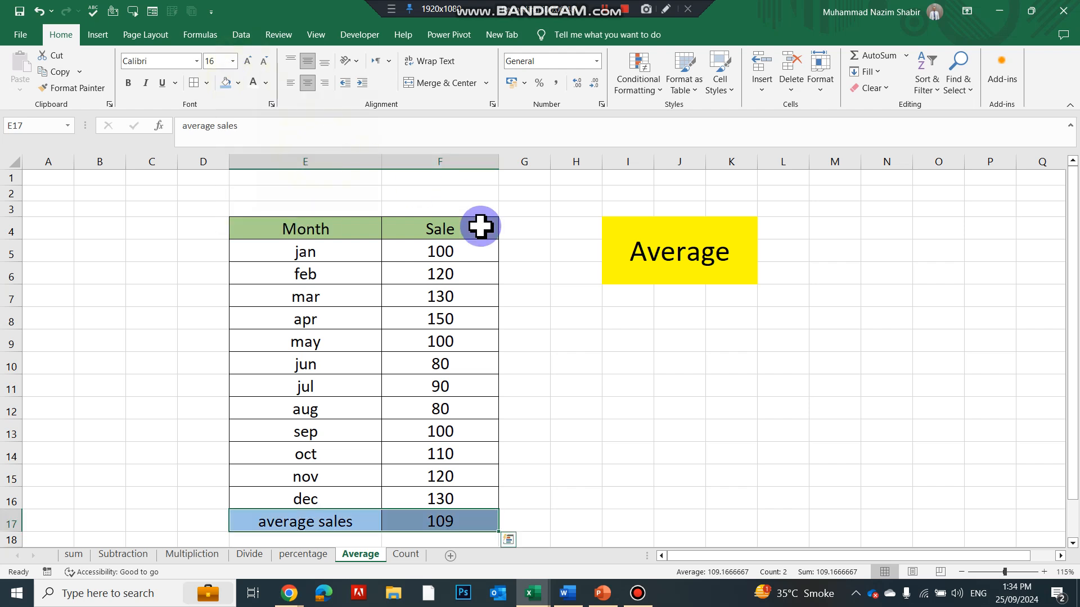
Step: On the Count sheet, enter =COUNT(G4:G11) in I7 to count the numeric Sales entries
key("ctrl+Page_Down")
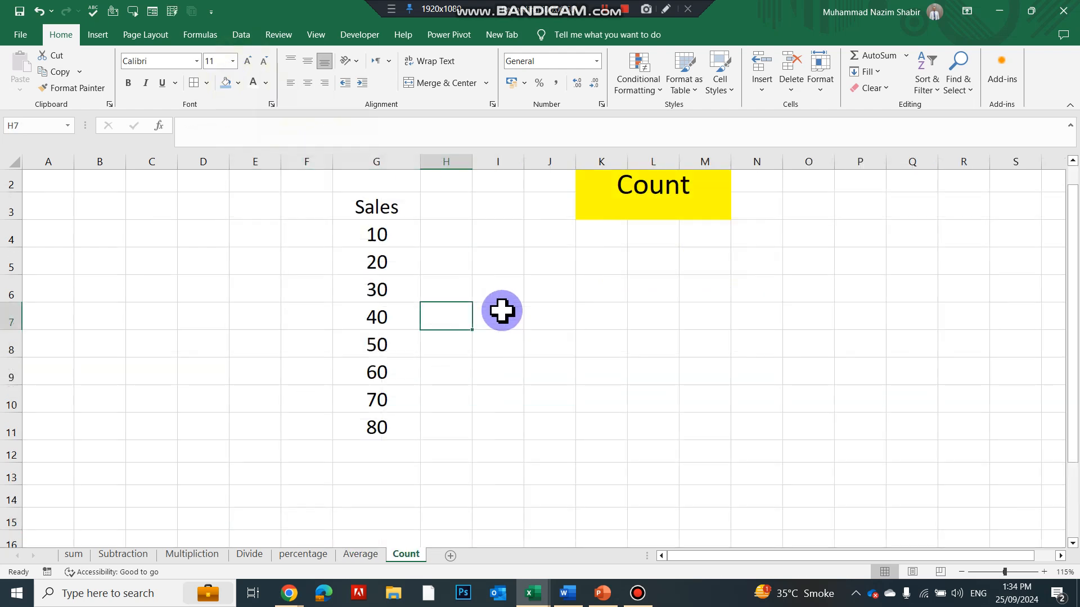
left_click(394, 239)
left_click_drag(394, 239, 400, 415)
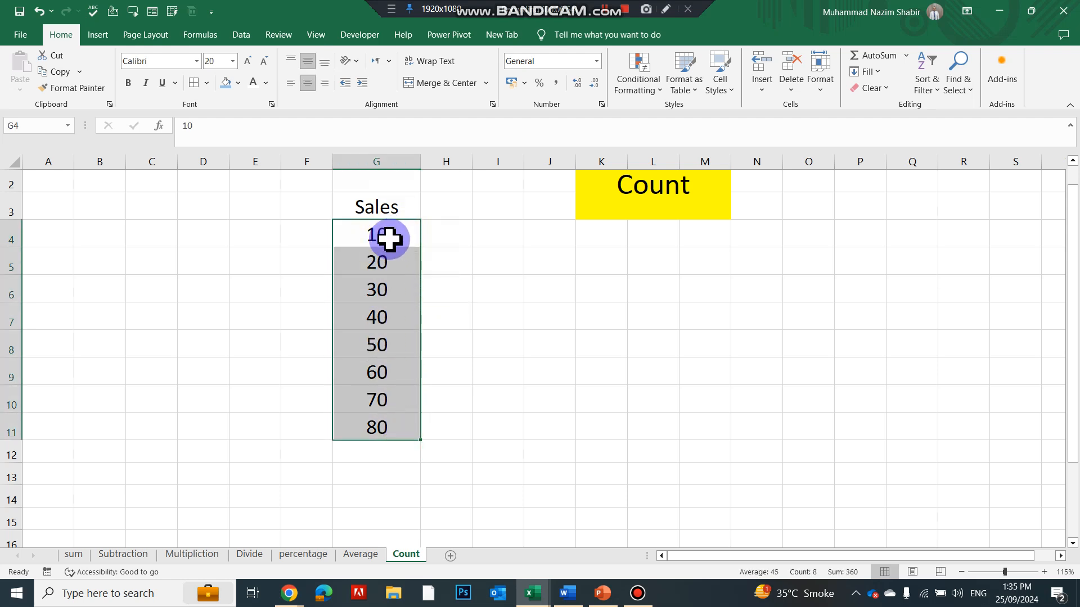
left_click(383, 470)
scroll(387, 470, "up", 1, "ctrl")
scroll(387, 470, "up", 1, "ctrl")
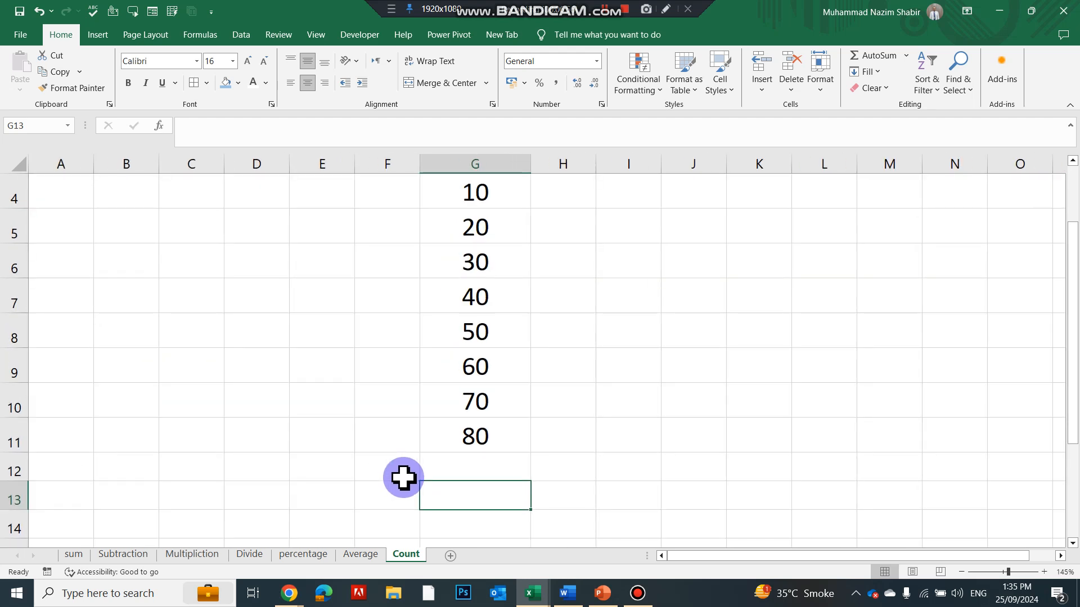
scroll(402, 477, "up", 1)
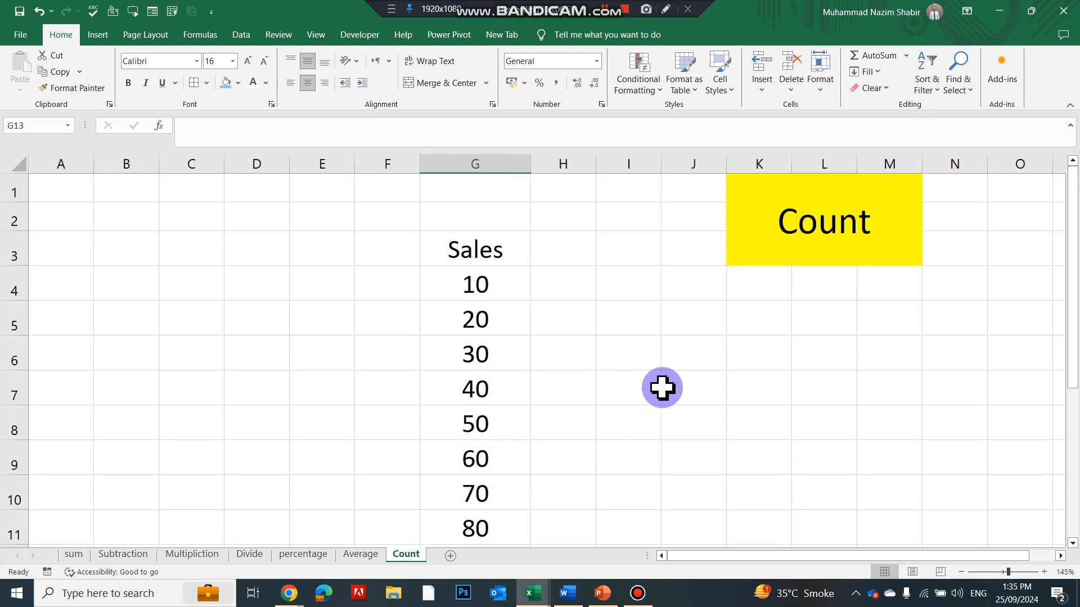
left_click(632, 385)
type("=count")
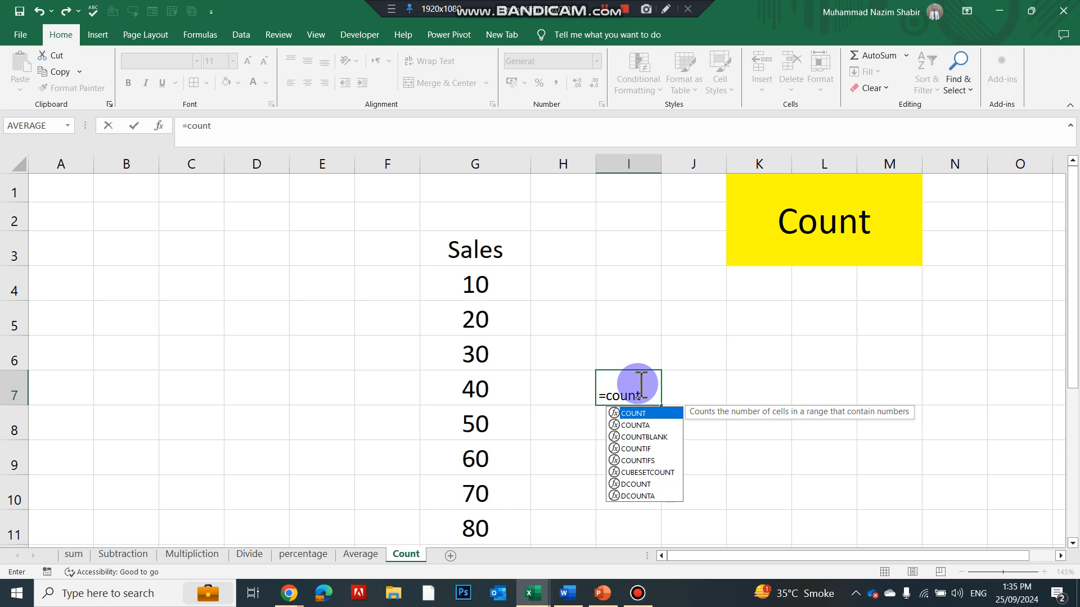
key("Tab")
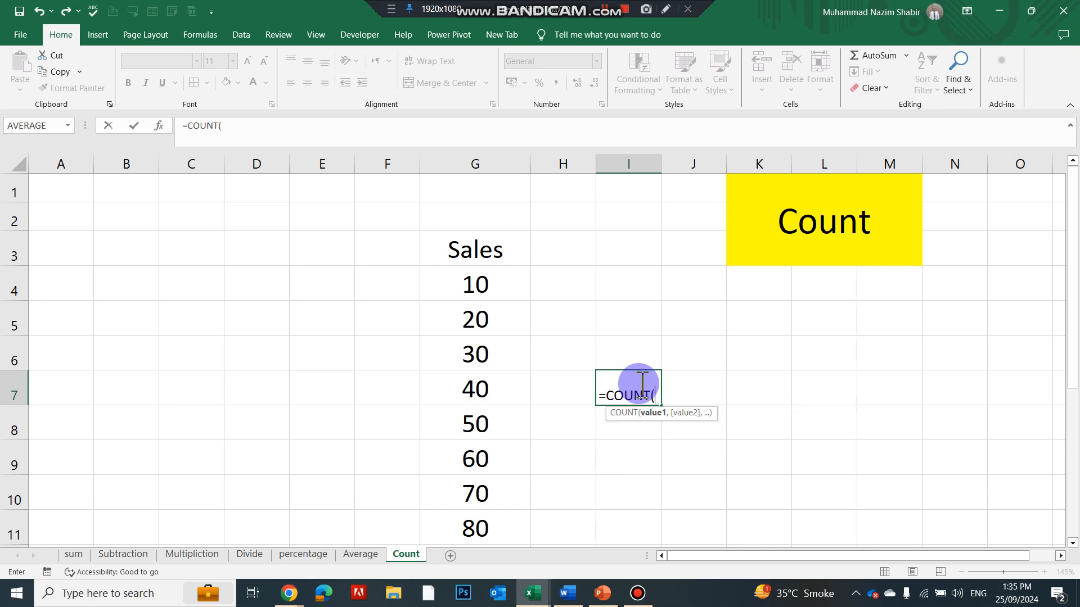
left_click_drag(488, 289, 480, 454)
type(")")
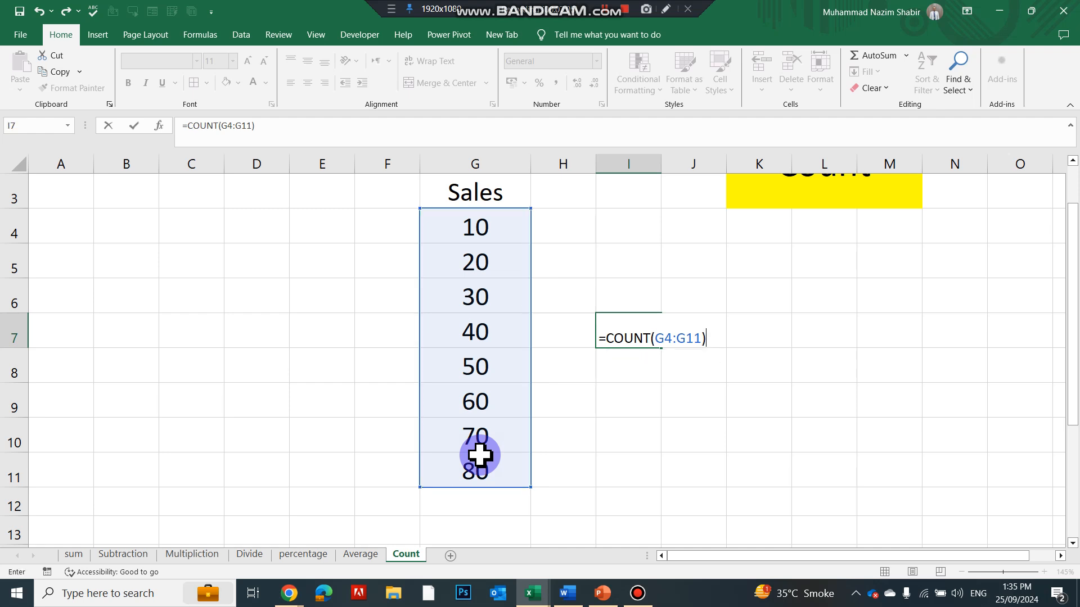
key("Return")
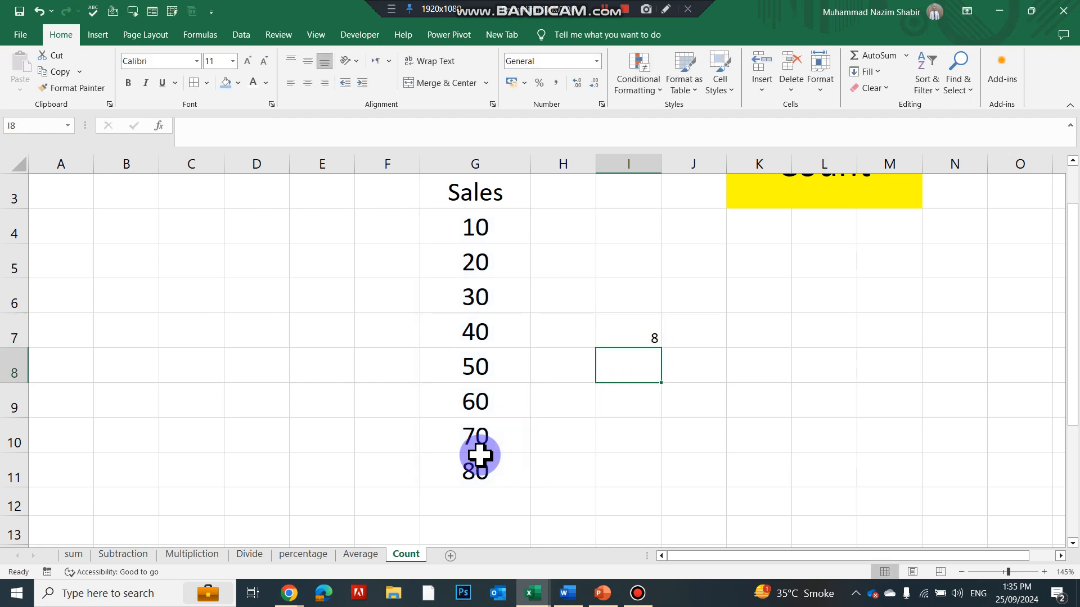
Step: Centre the count result in I7 both horizontally and vertically
left_click(635, 331)
left_click(309, 82)
left_click(308, 61)
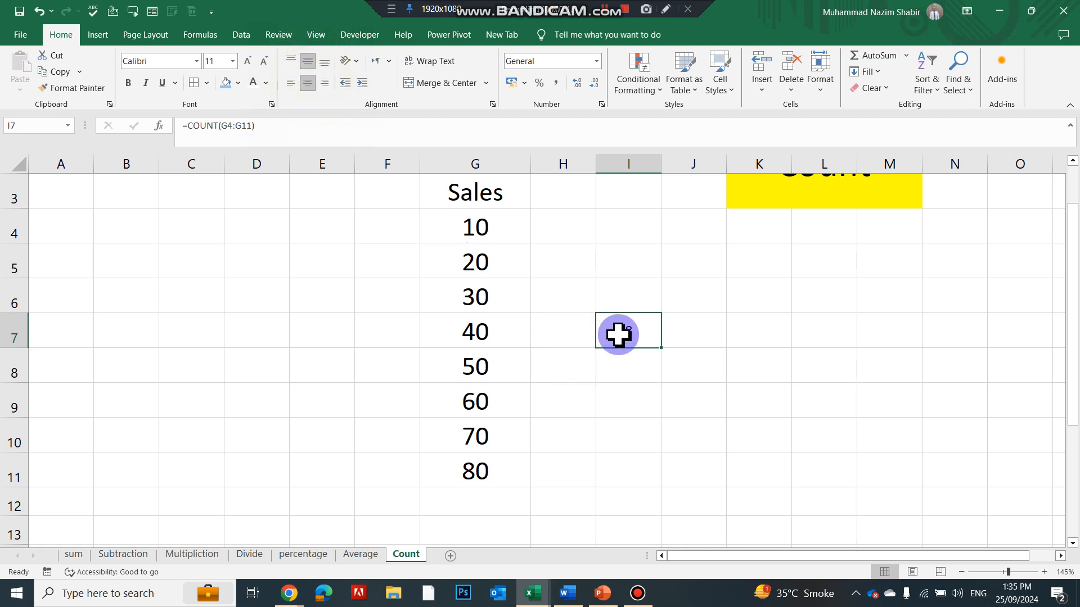
Step: Compare the count with the Sales range G4:G11, enlarge I7's font to 18, and return to the sum sheet
left_click(497, 238)
left_click_drag(497, 238, 499, 474)
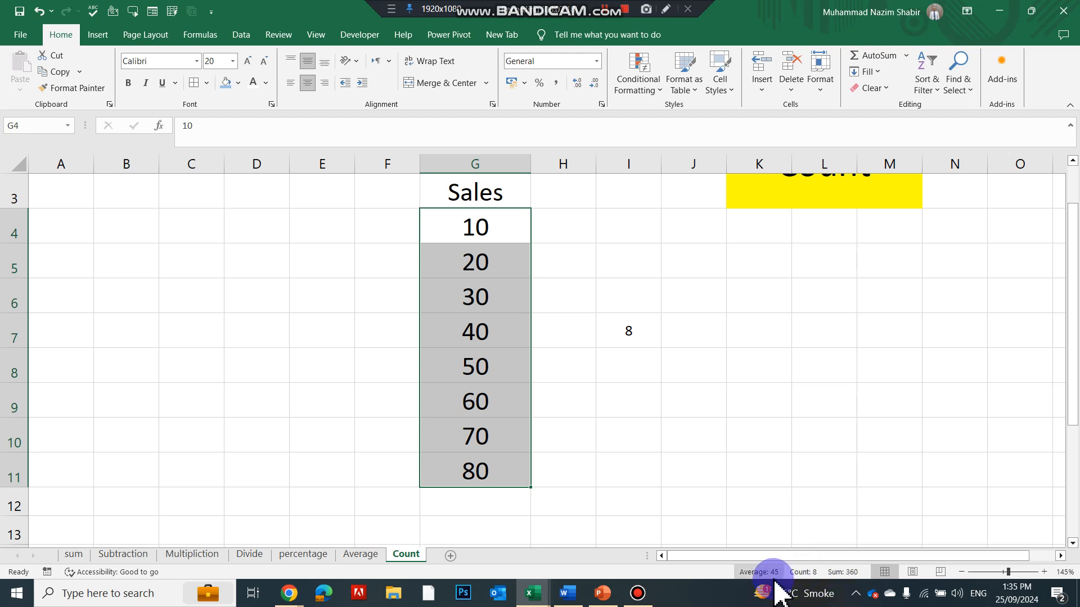
left_click(628, 330)
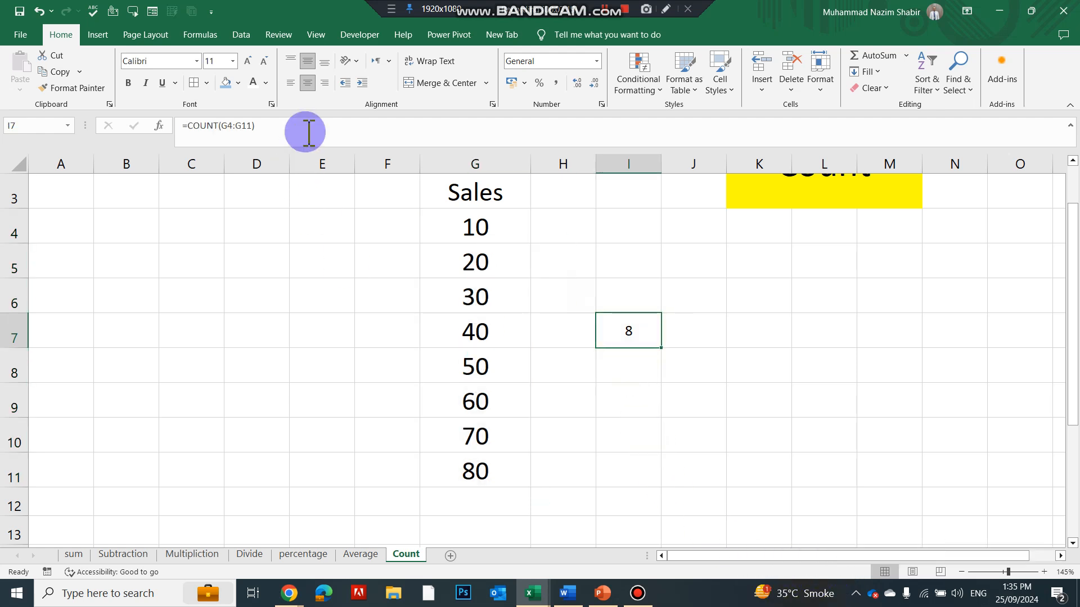
left_click(246, 61)
left_click(246, 61)
left_click(245, 61)
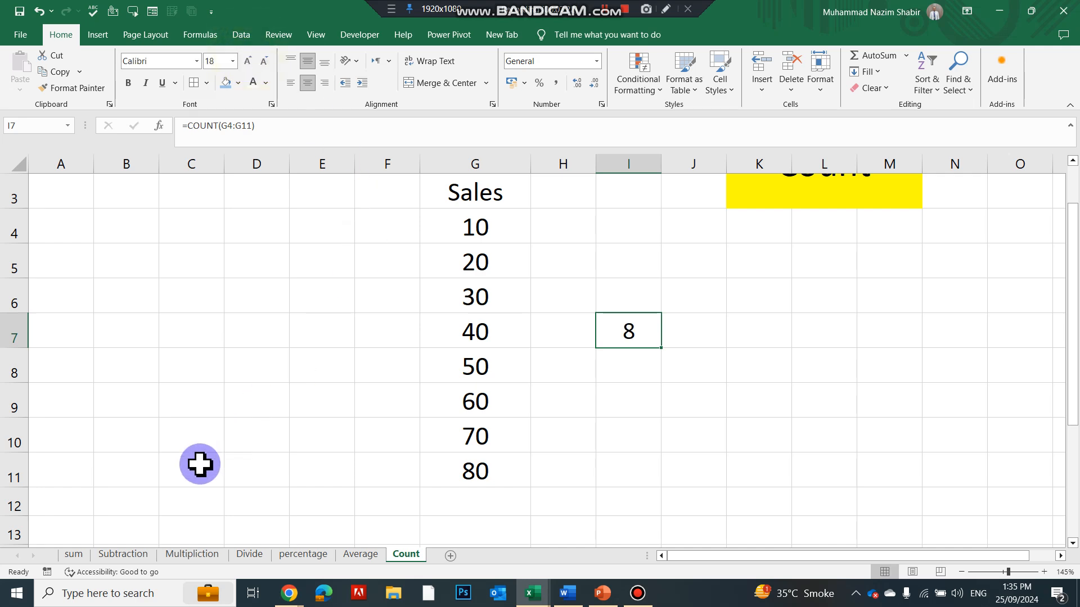
left_click(74, 554)
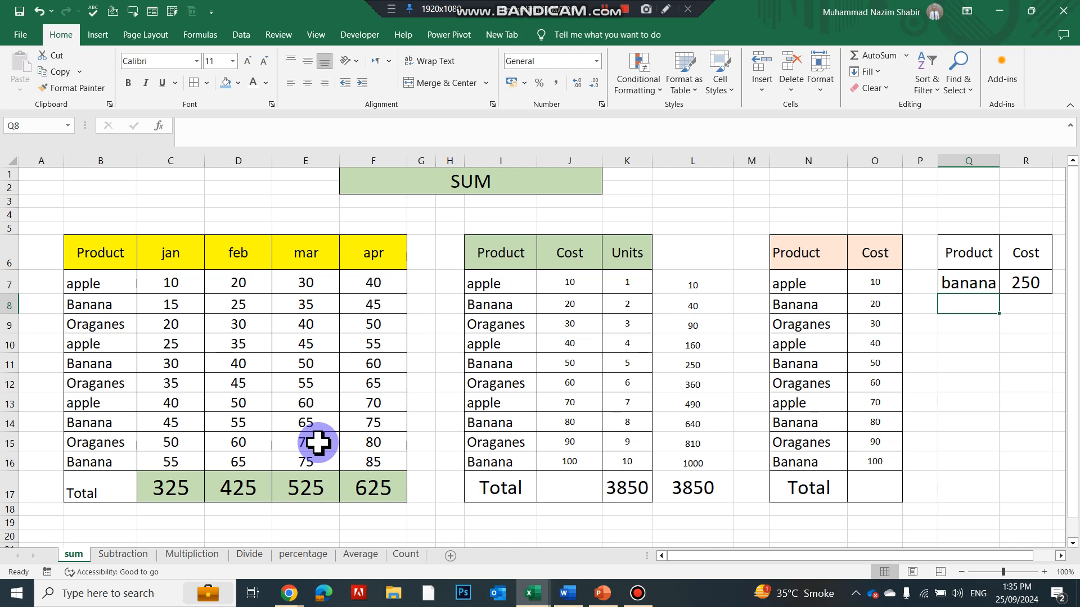
Step: Review the finished formulas on each sheet in order from Subtraction through Count, and return to the sum sheet
key("ctrl+Page_Down")
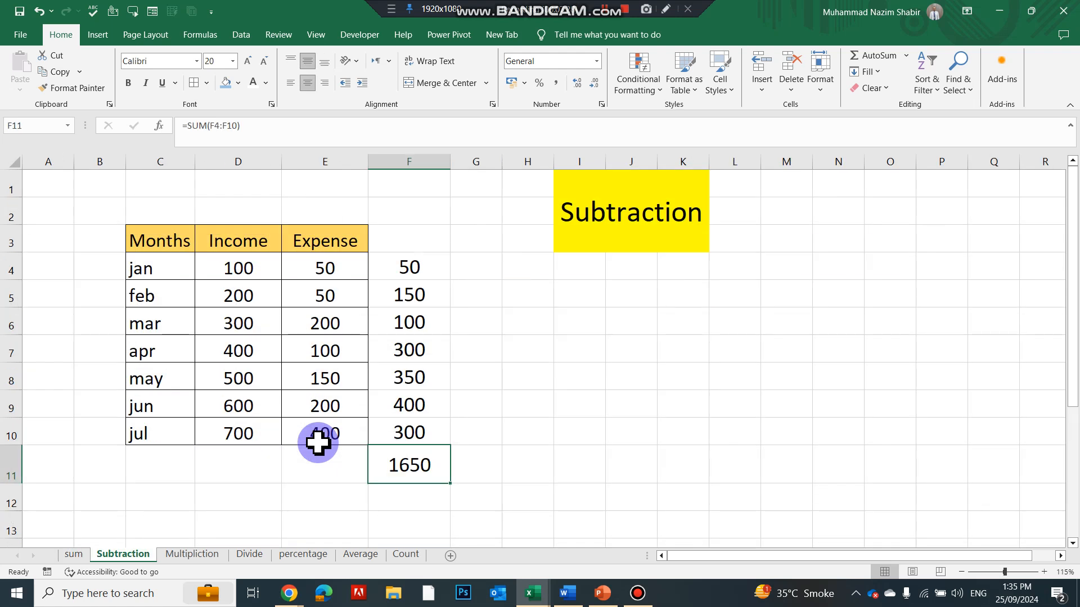
key("ctrl+Page_Down")
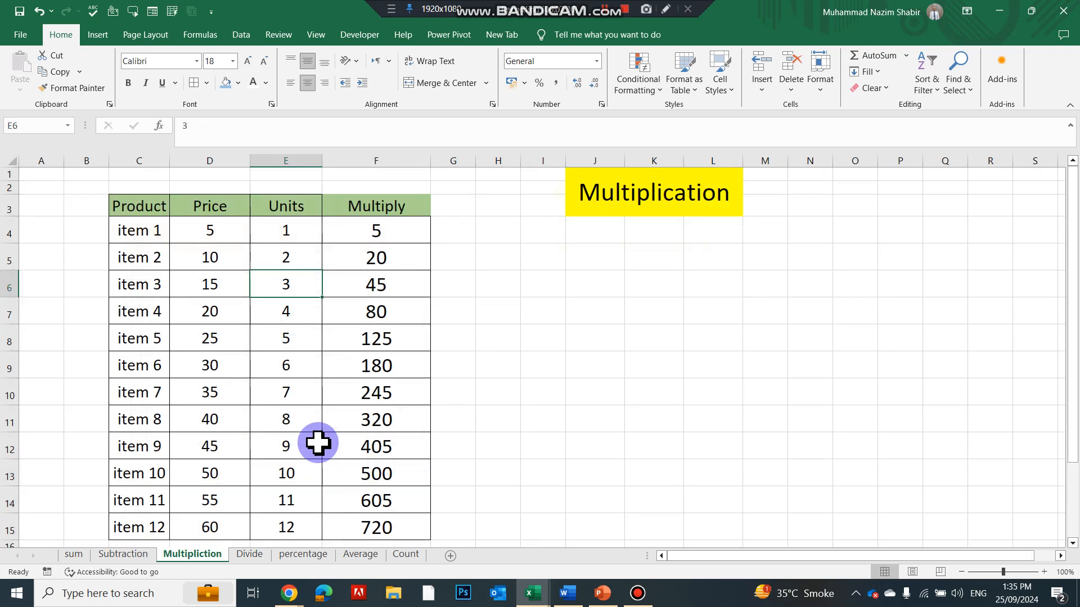
key("ctrl+Page_Down")
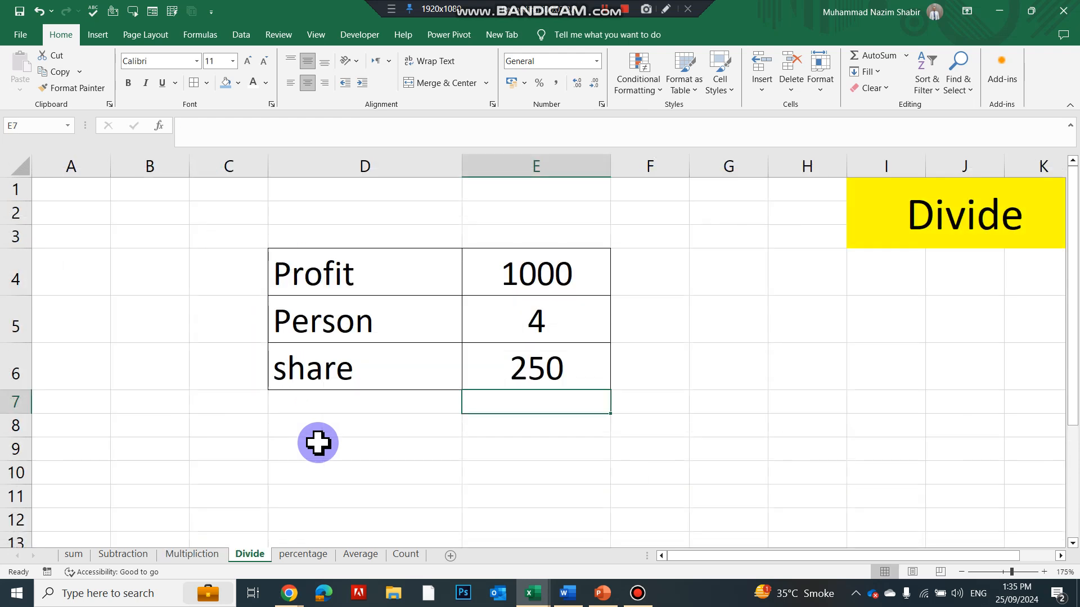
key("ctrl+Page_Down")
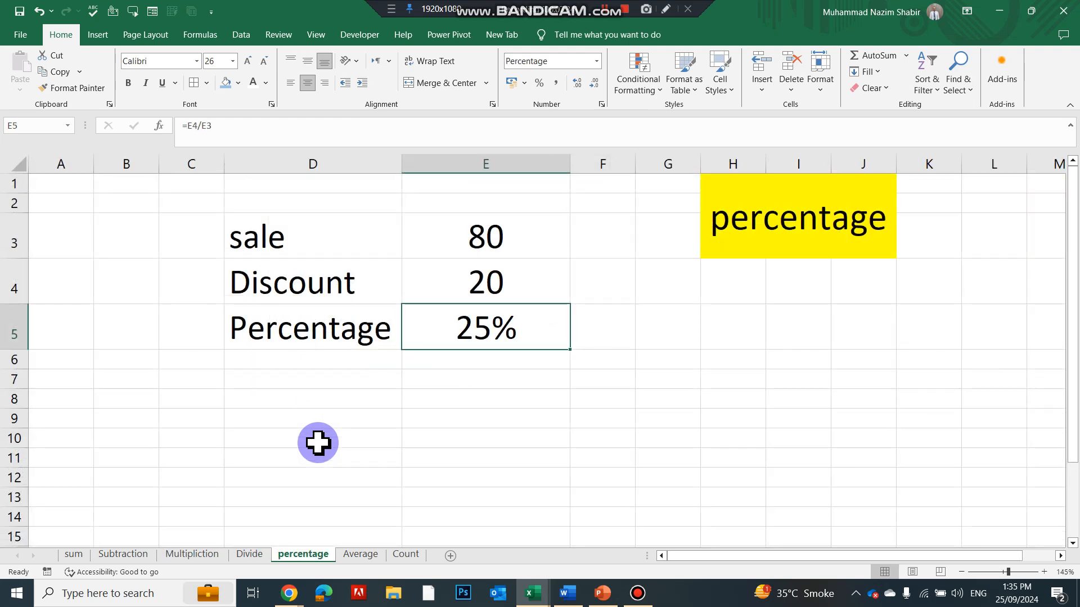
key("ctrl+Page_Down")
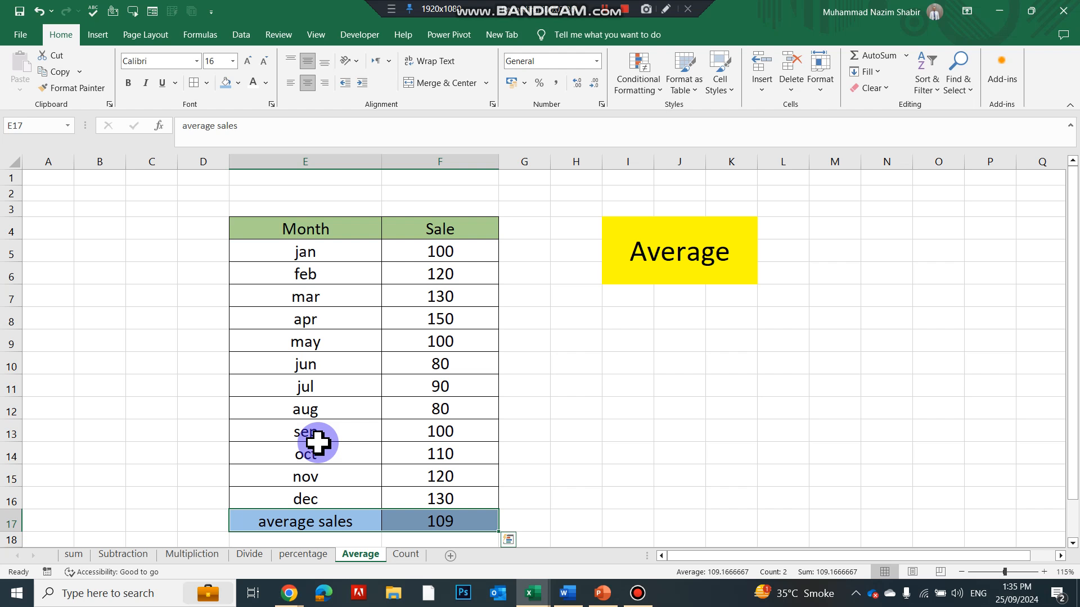
key("ctrl+Page_Down")
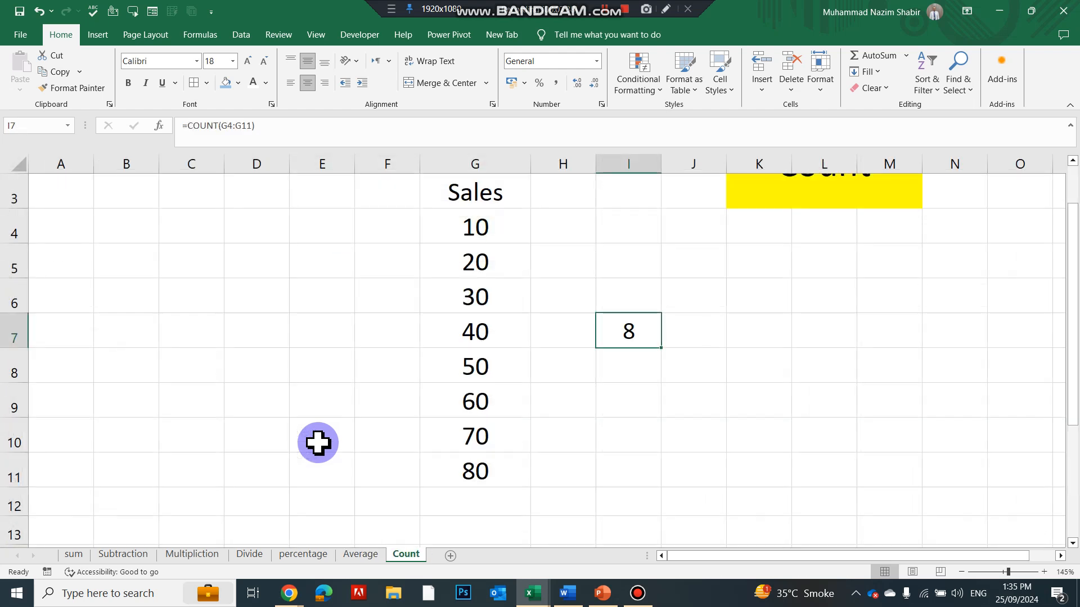
scroll(318, 442, "down", 1)
scroll(325, 433, "up", 1)
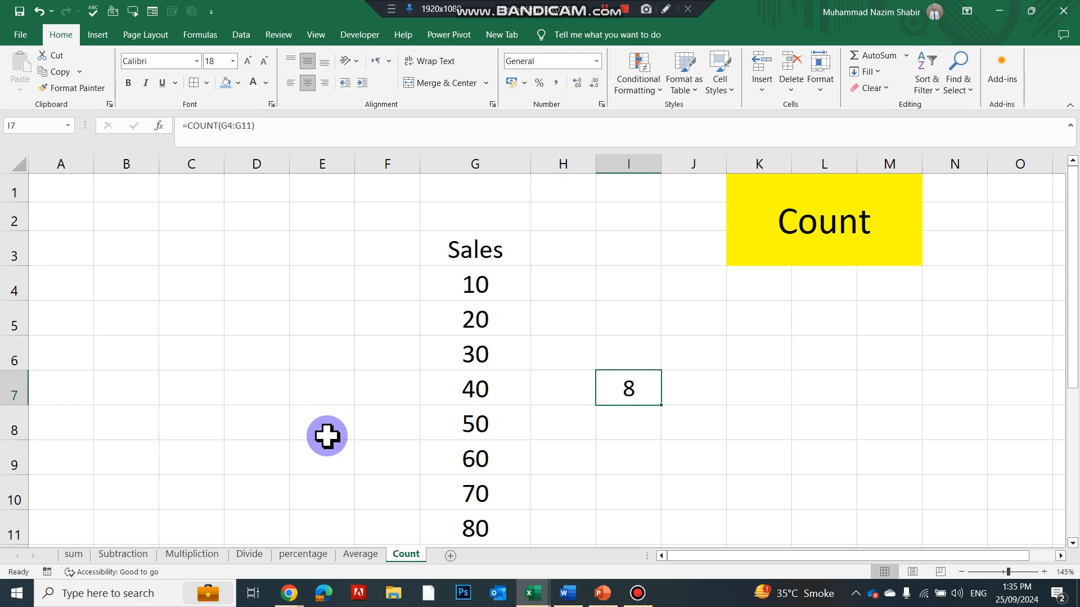
left_click(66, 557)
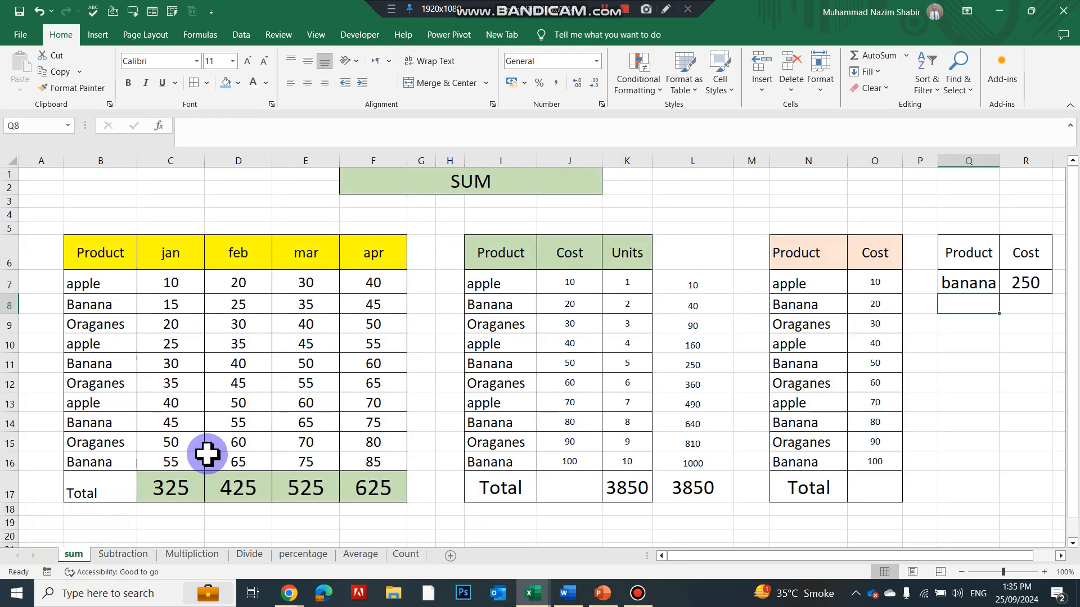